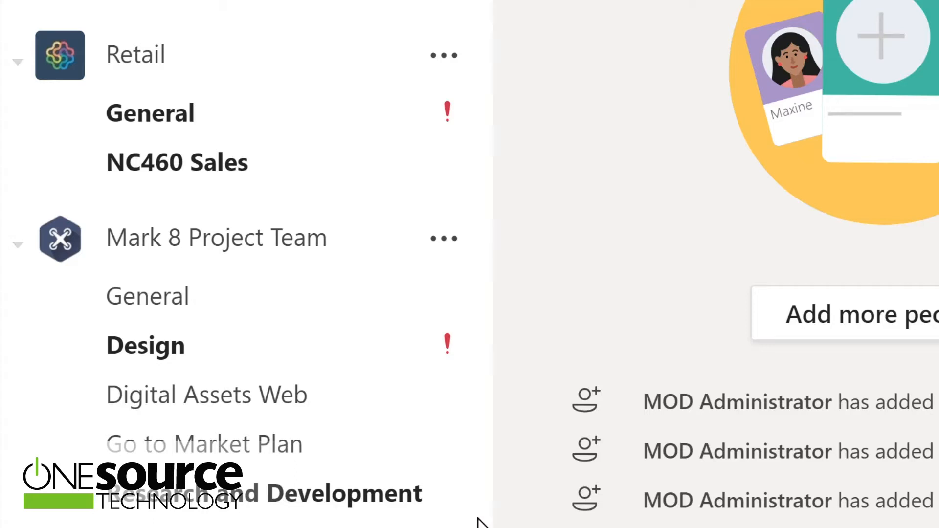
- Open the Monthly Reports channel of the Sales and Marketing team
scroll(479, 523, down, 3)
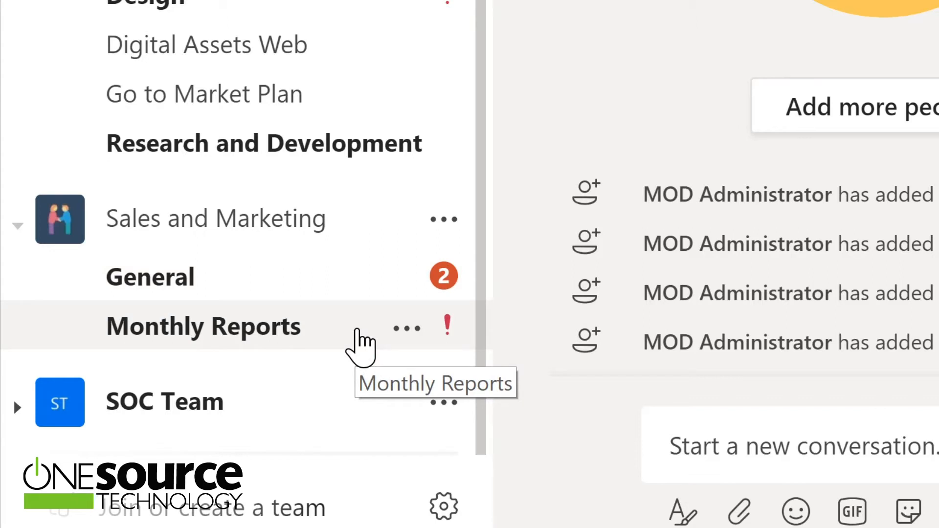
click(357, 331)
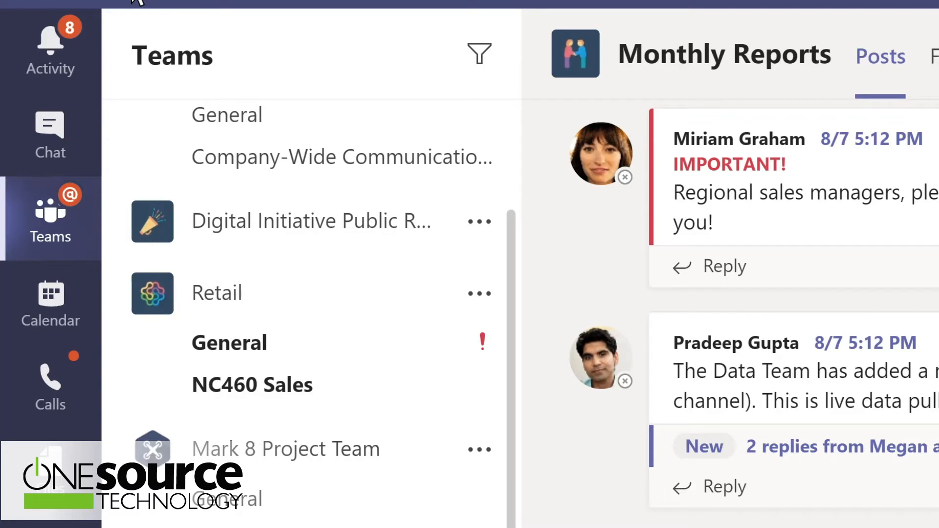
- Open the activity feed and filter it by the word "marketing"
click(72, 68)
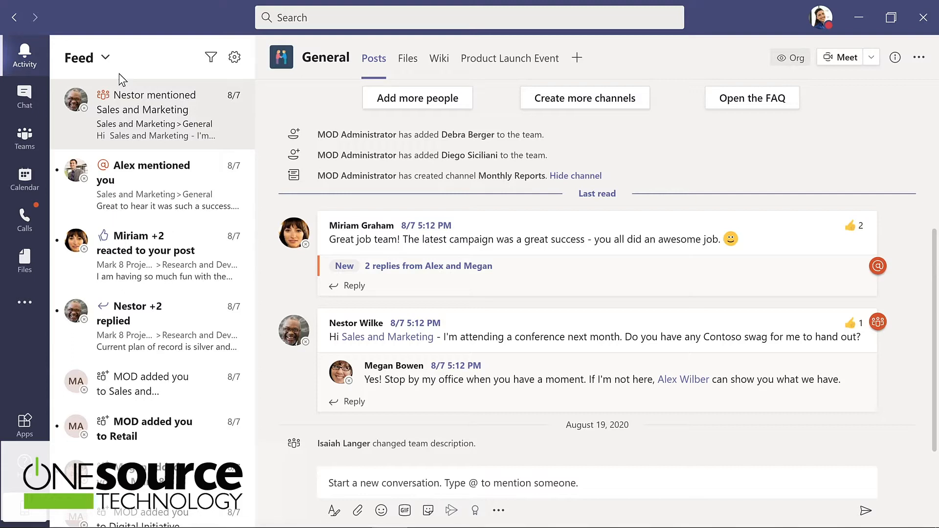
click(212, 60)
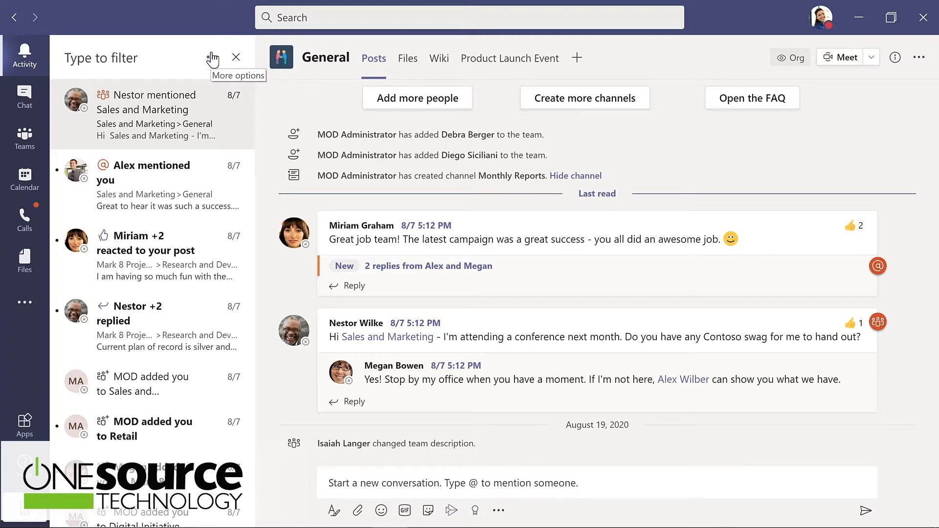
text(ma)
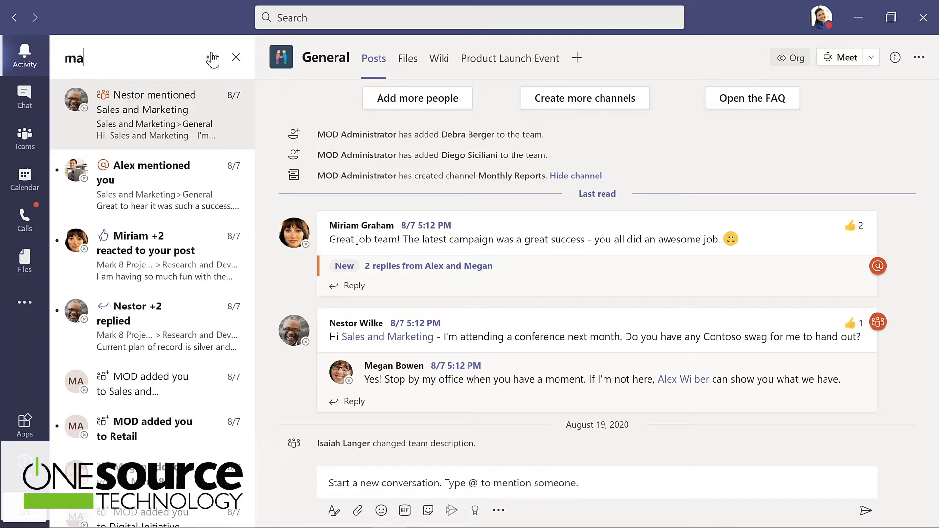
text(rketing)
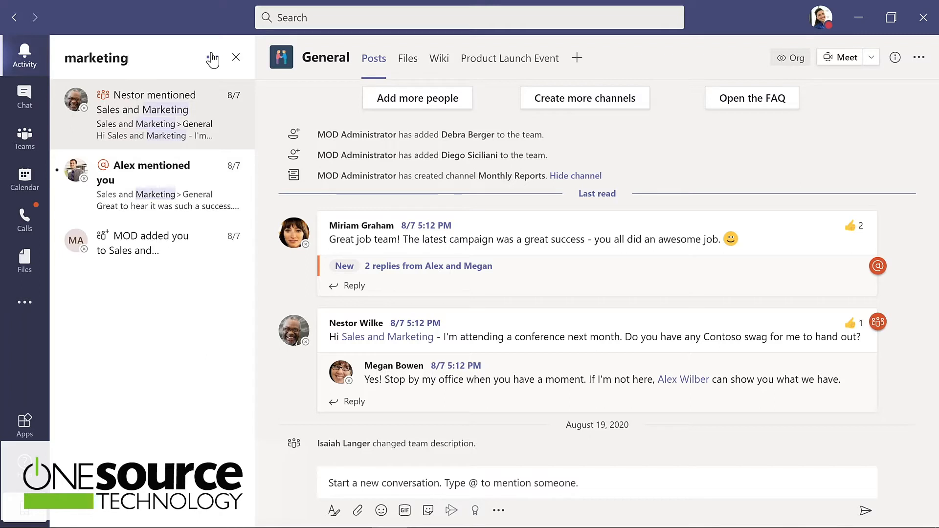
- Look through the Chat, Calendar, Calls, Files and Apps sections, and view the profile's account options
click(38, 103)
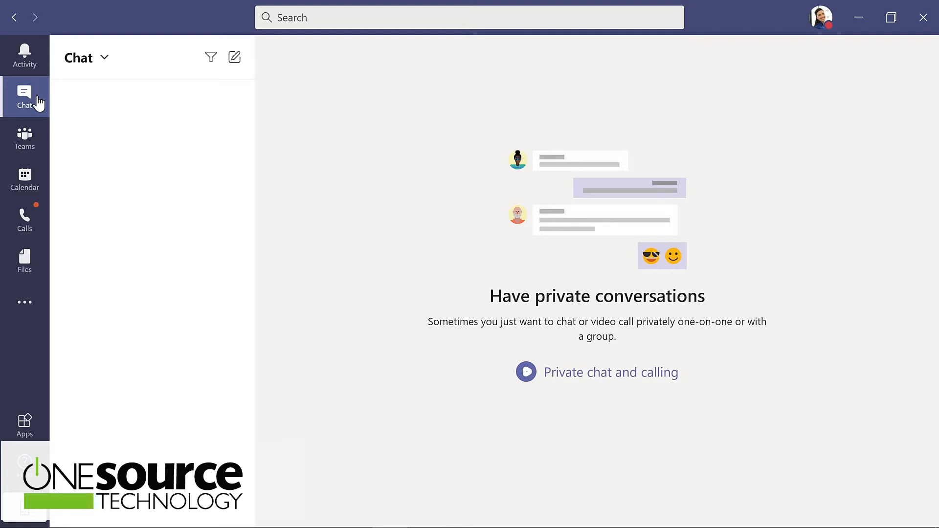
click(44, 181)
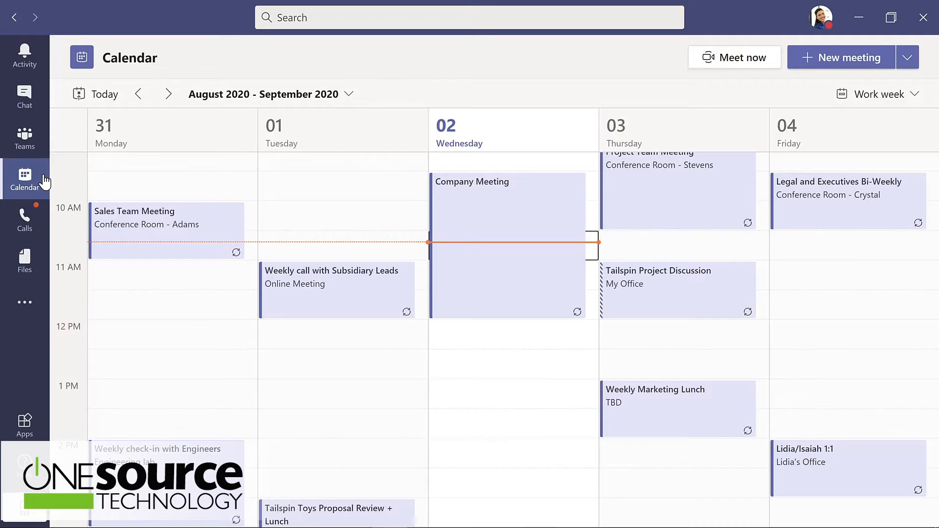
click(32, 226)
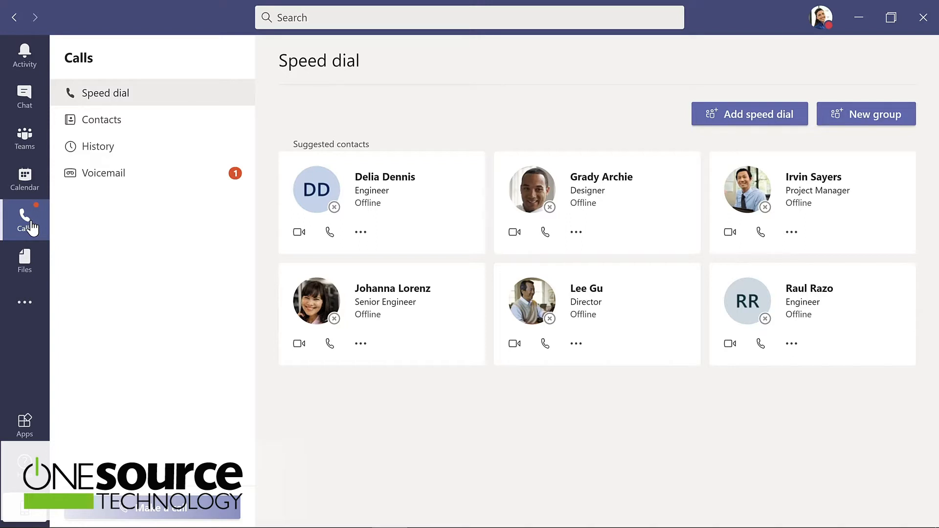
click(30, 262)
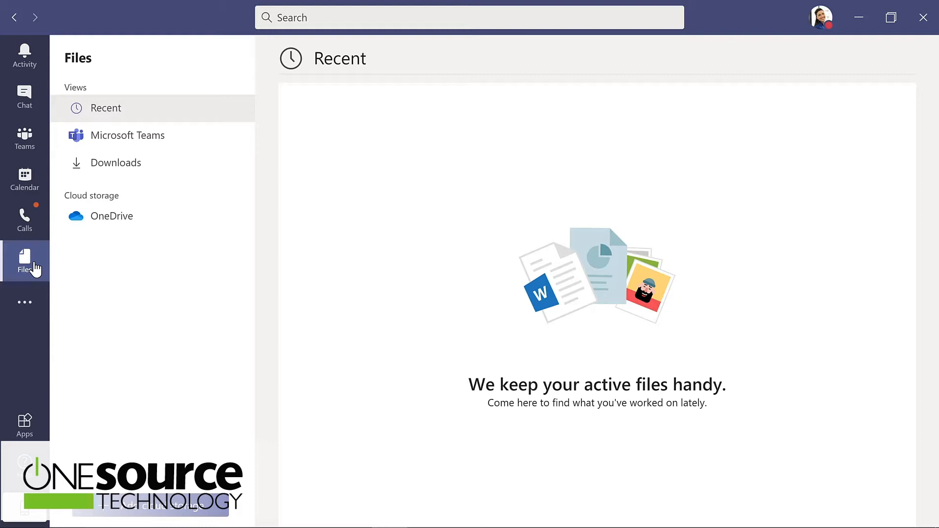
click(24, 425)
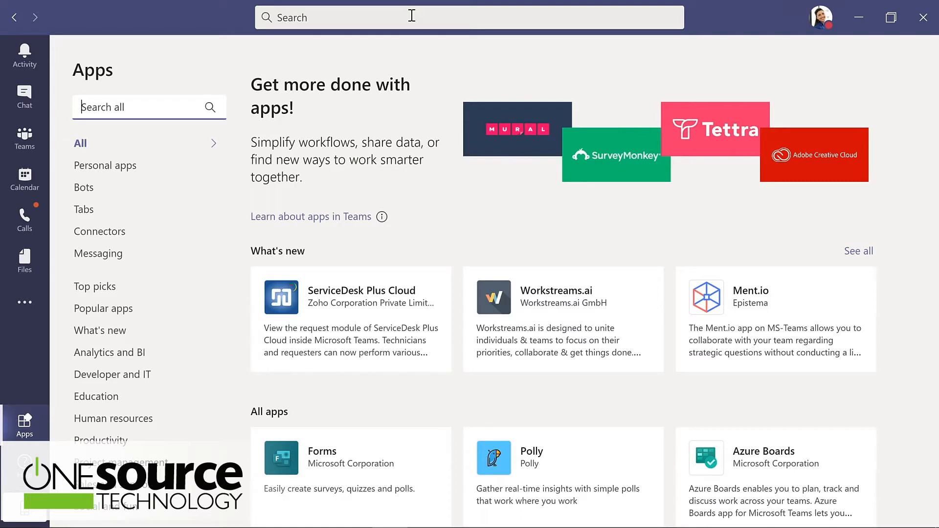
click(820, 28)
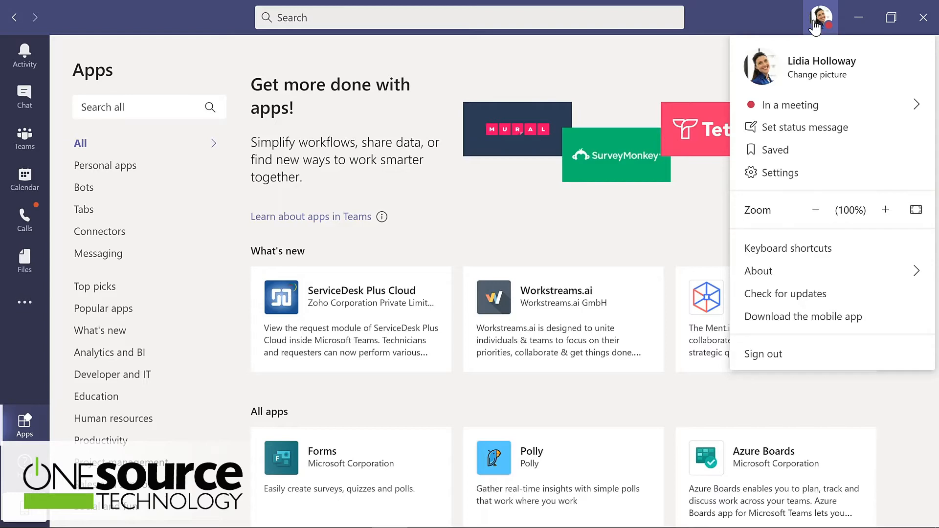
- Return to the teams list and start creating a new team from scratch with the Private type
click(38, 141)
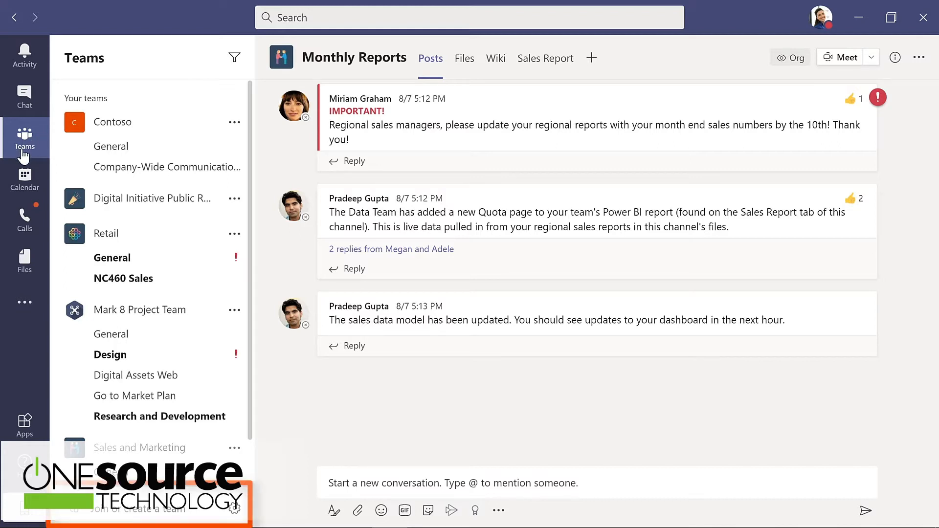
click(136, 511)
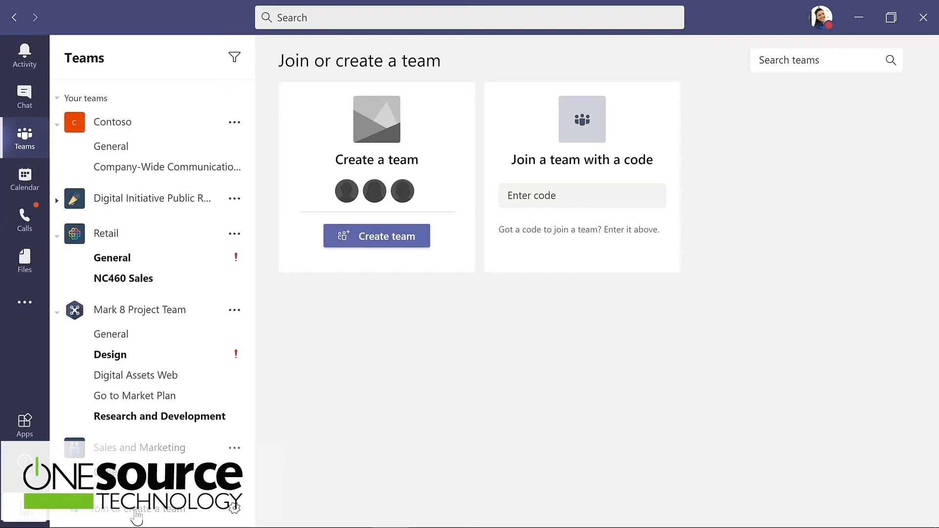
click(383, 236)
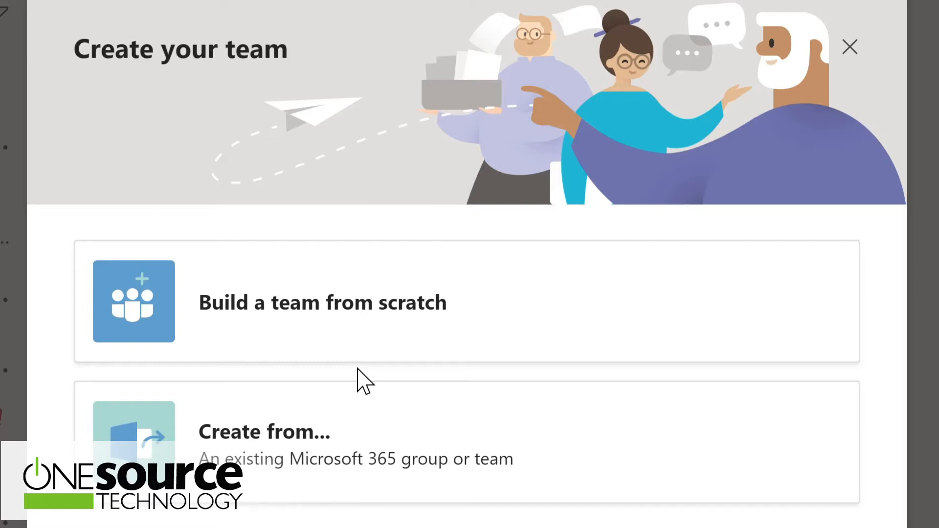
click(402, 309)
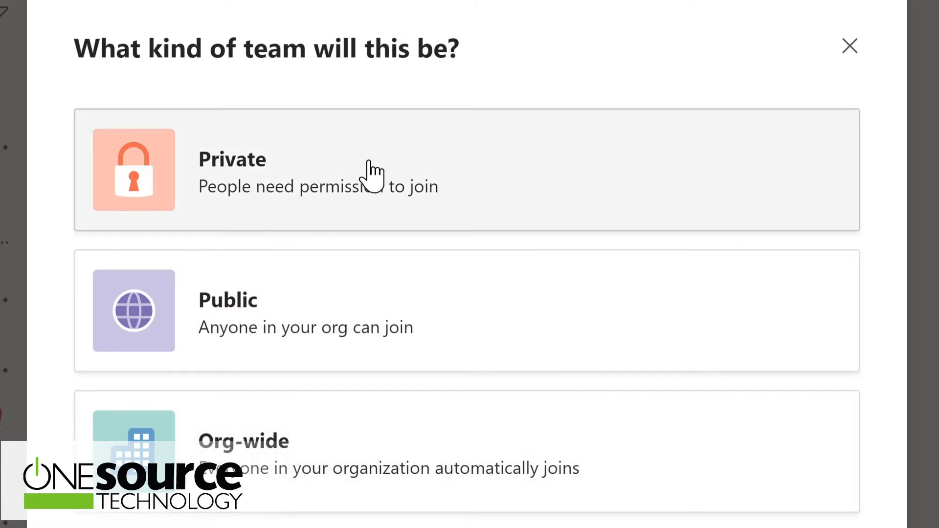
click(374, 174)
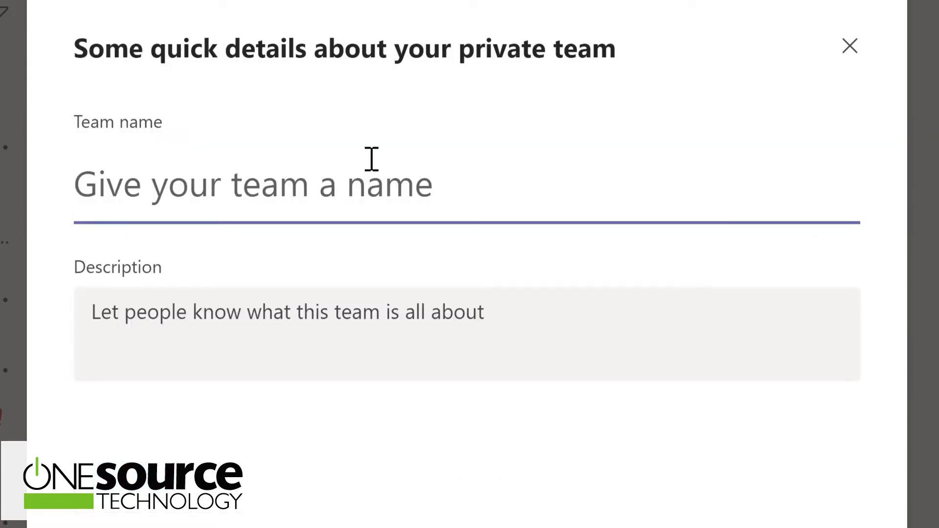
- Name the team "Evergreen Project Team" and describe it as "Planning and development of Contoso learning management system"
text(Evergre)
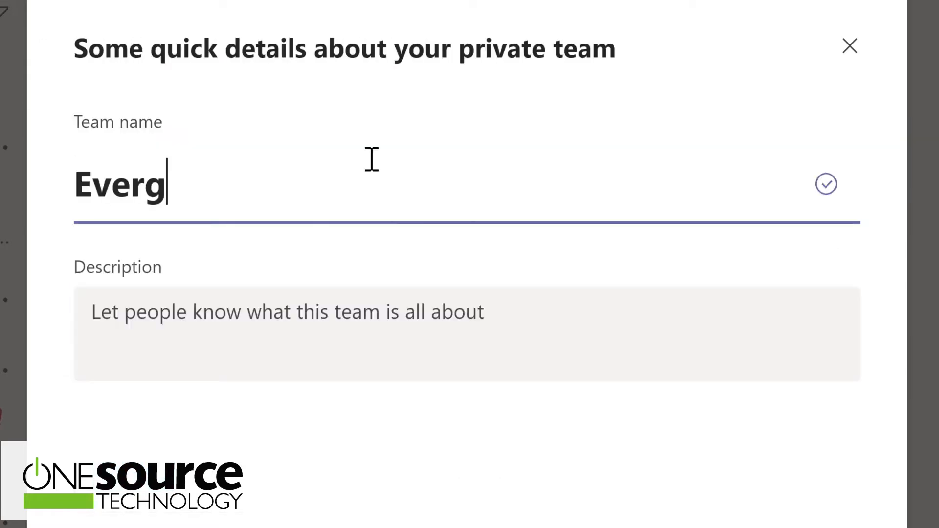
text(en Project Team)
key(Tab)
text(Planning and development of Contoso learning management system)
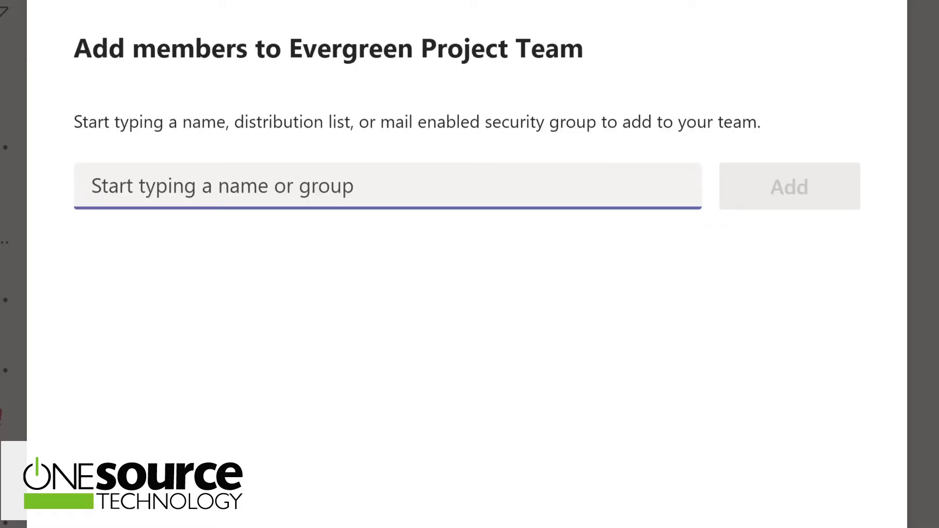
- Add four people to the new team as members: the planner, the project manager, the IT admin and the HR manager
text(Lynn)
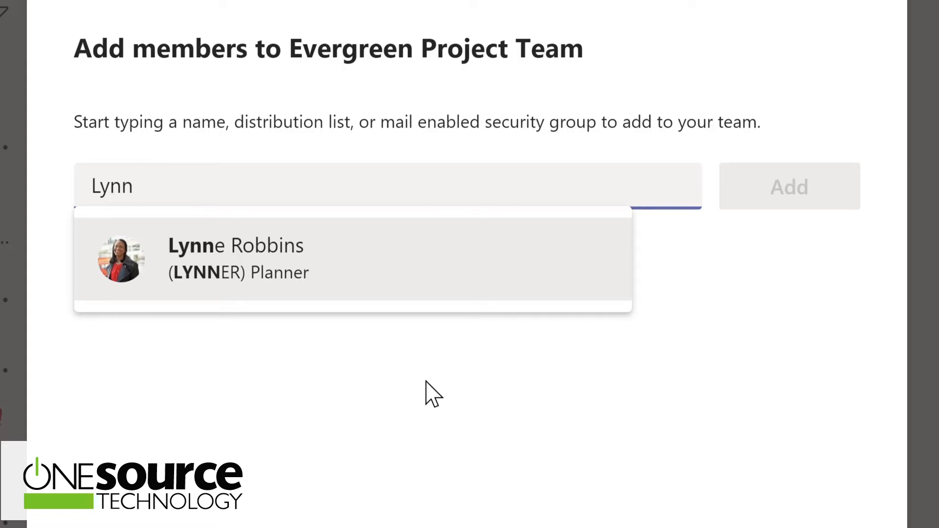
click(277, 270)
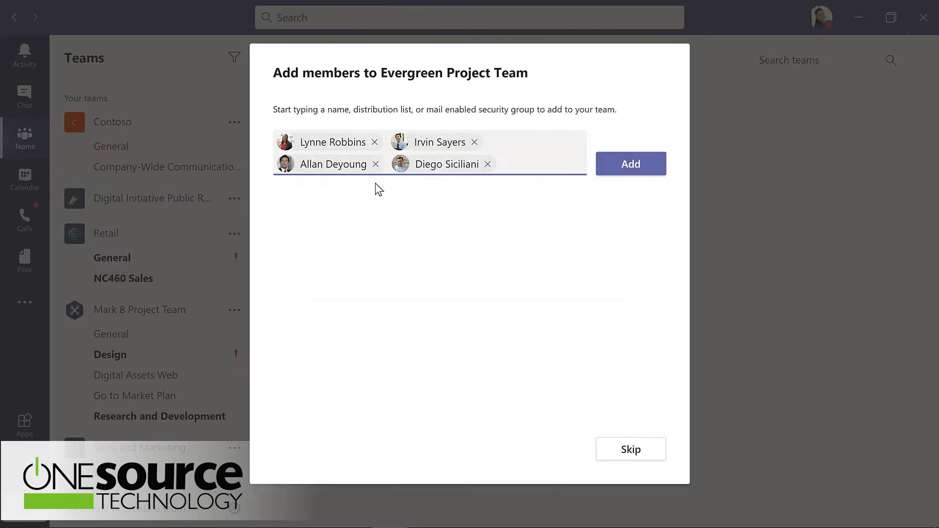
click(633, 172)
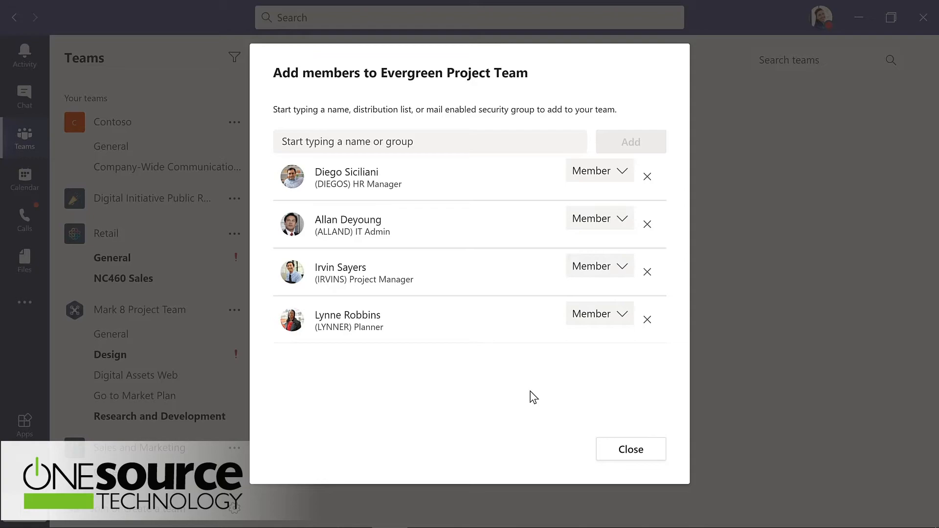
click(631, 449)
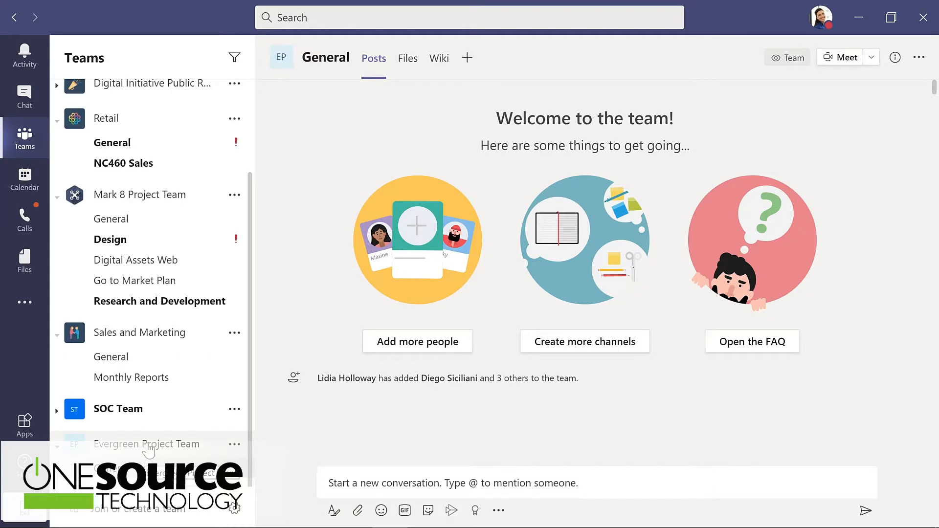
- Move Evergreen Project Team between Mark 8 Project Team and Sales and Marketing in the teams list
drag(145, 446, 146, 247)
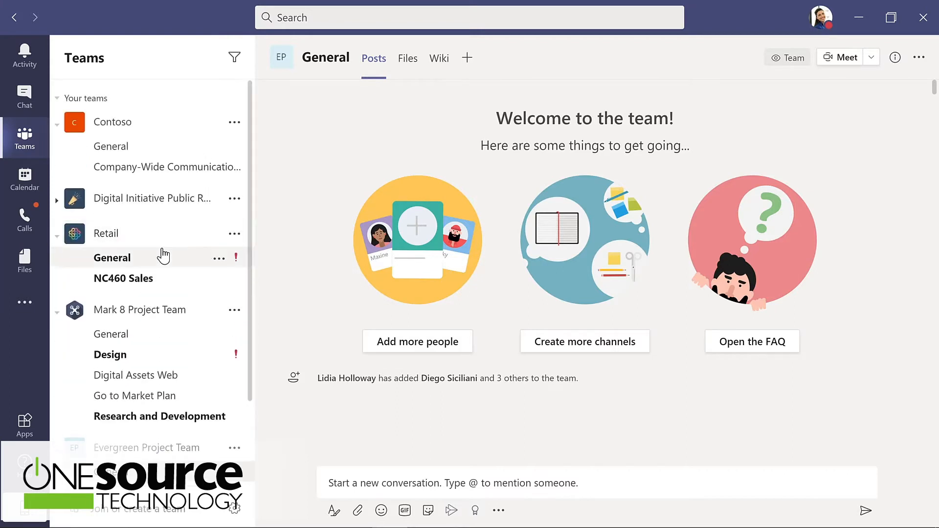
scroll(186, 318, down, 2)
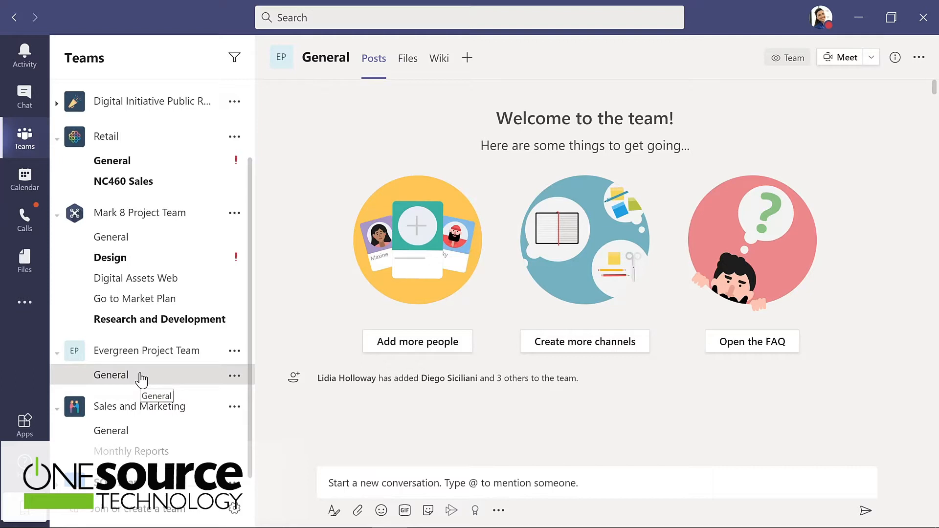
- Post "I'm excited to start planning our new LMS!" with a smiley emoji in the Evergreen Project Team's General channel
click(328, 486)
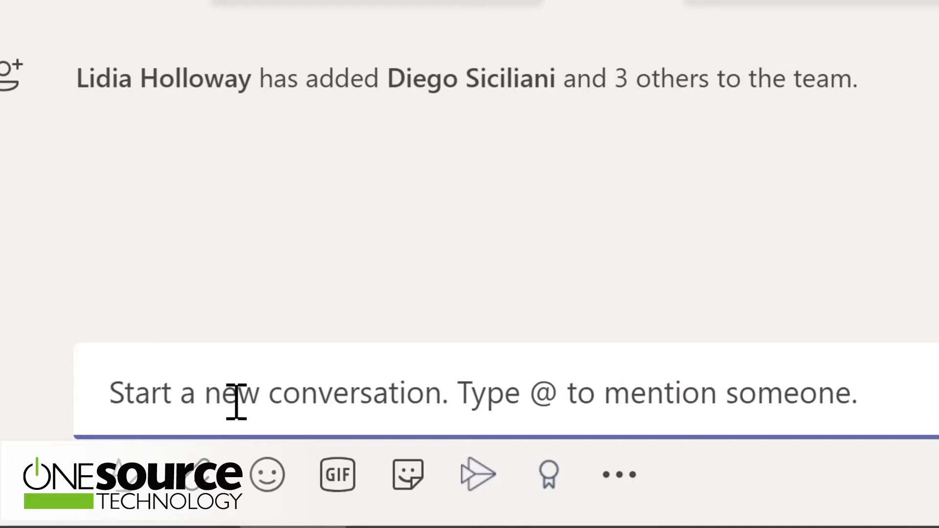
text(I'm excited to start planning our new LMS!)
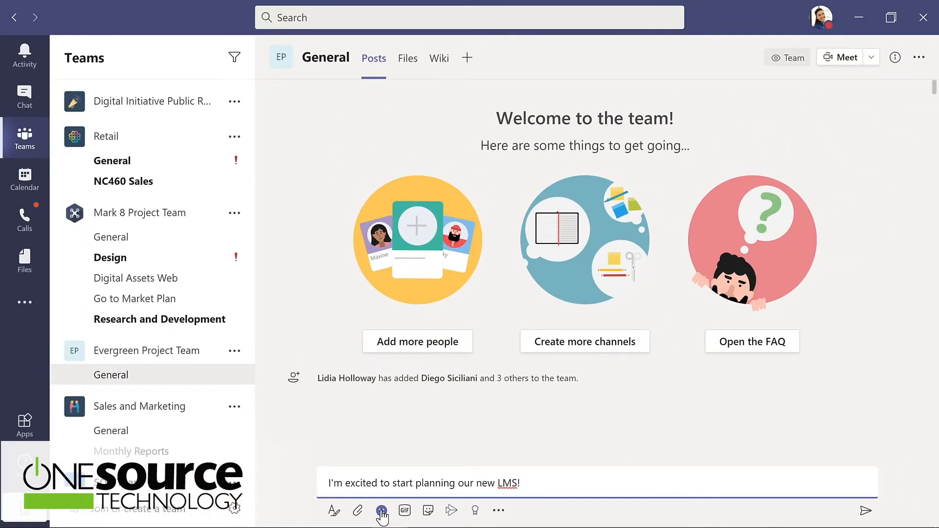
click(382, 511)
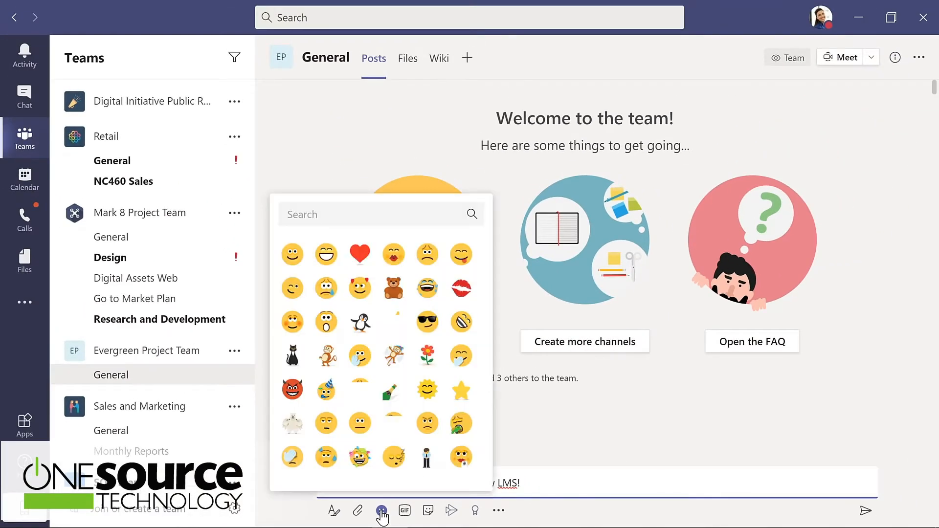
click(292, 254)
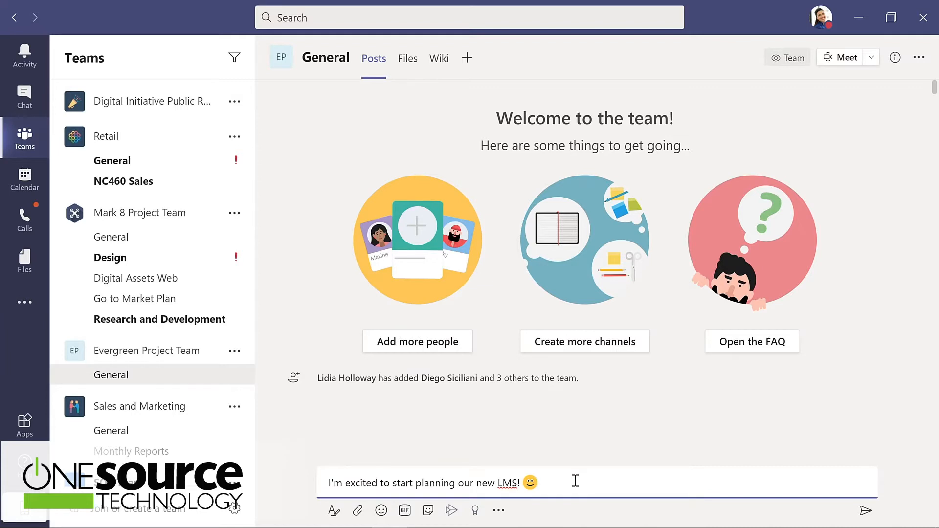
click(866, 512)
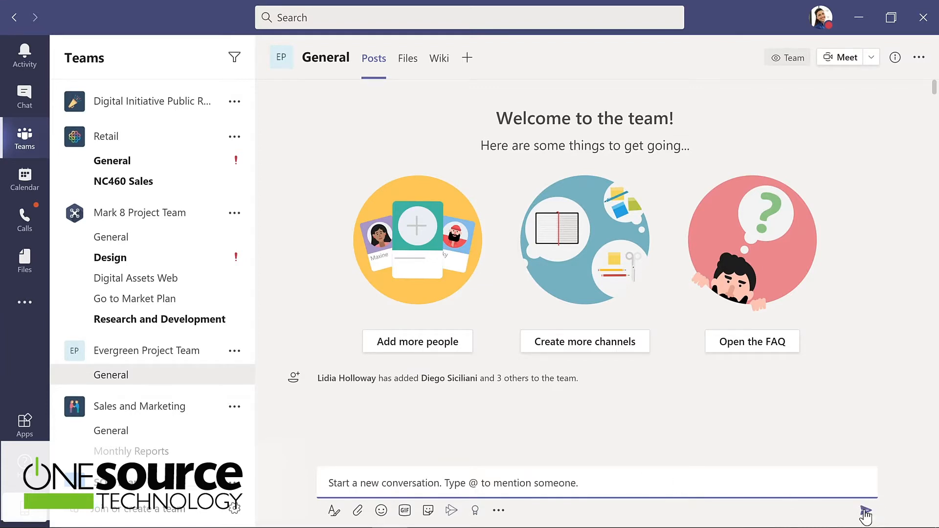
click(288, 464)
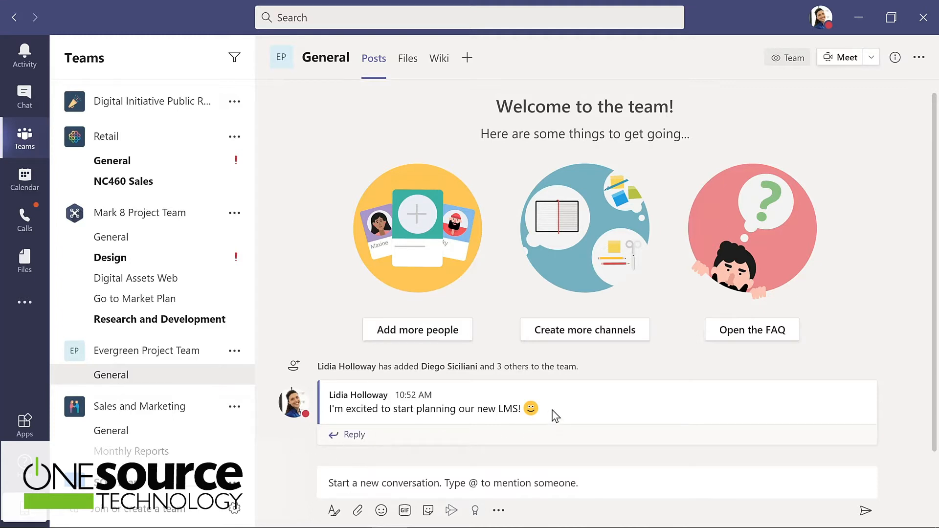
- Edit the posted LMS message to begin with a mention of Evergreen Project Team followed by a comma, and save it
mouse_move(556, 416)
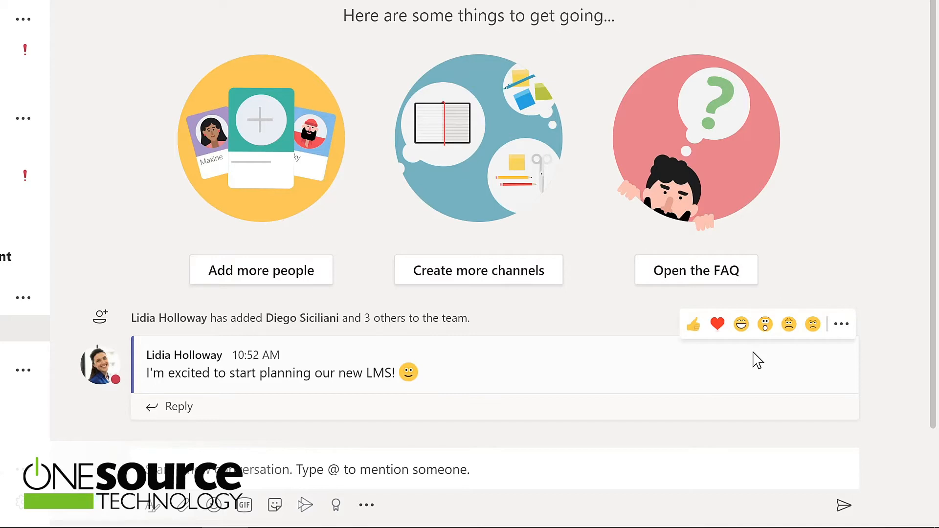
click(841, 325)
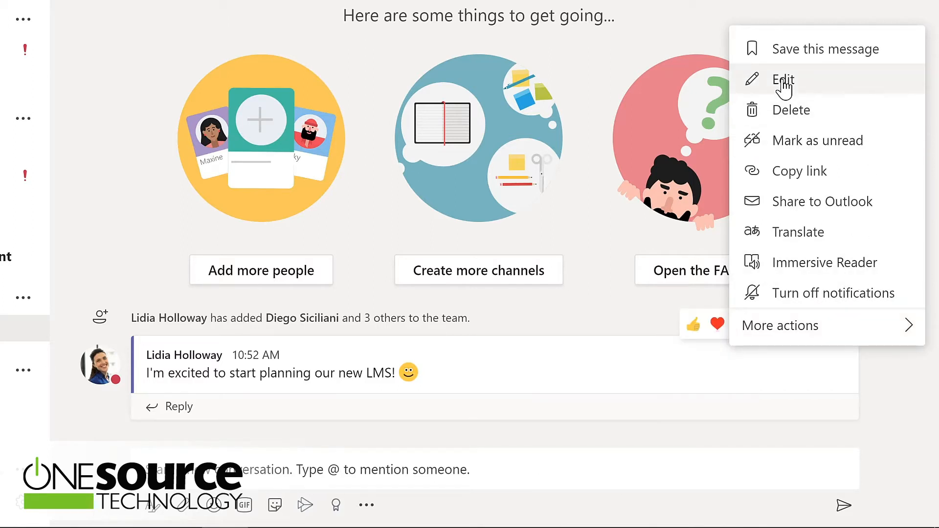
click(783, 82)
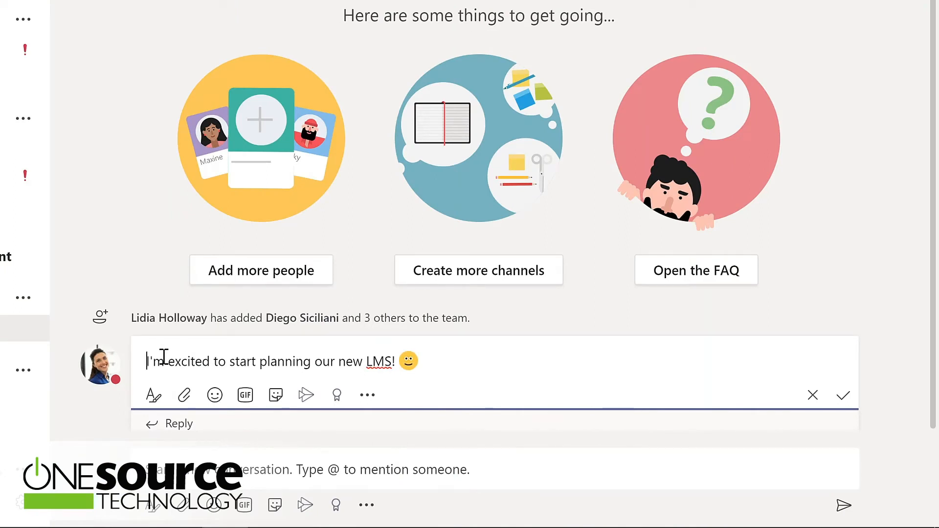
text(@)
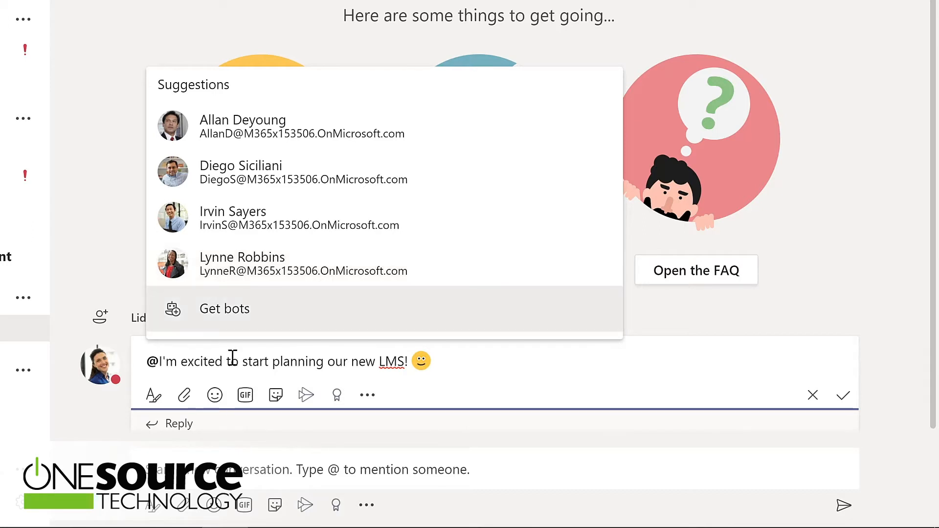
text(team)
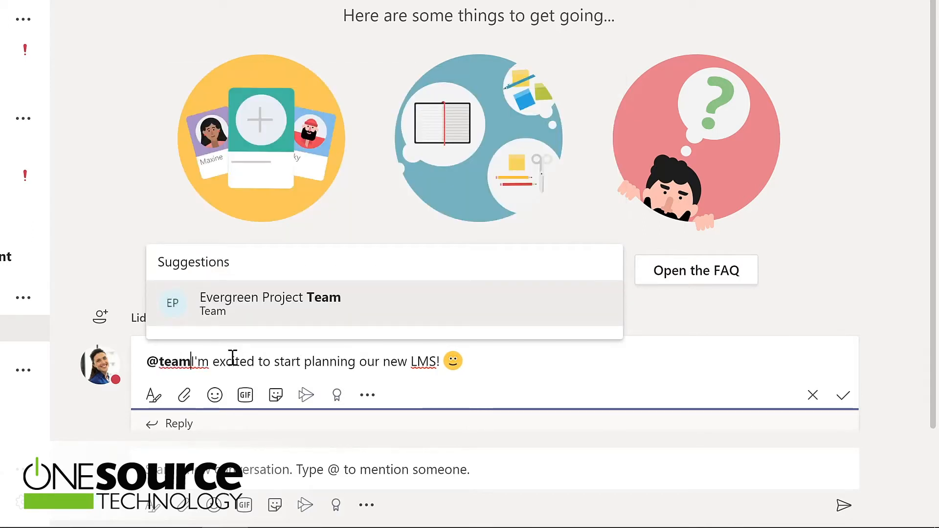
click(257, 310)
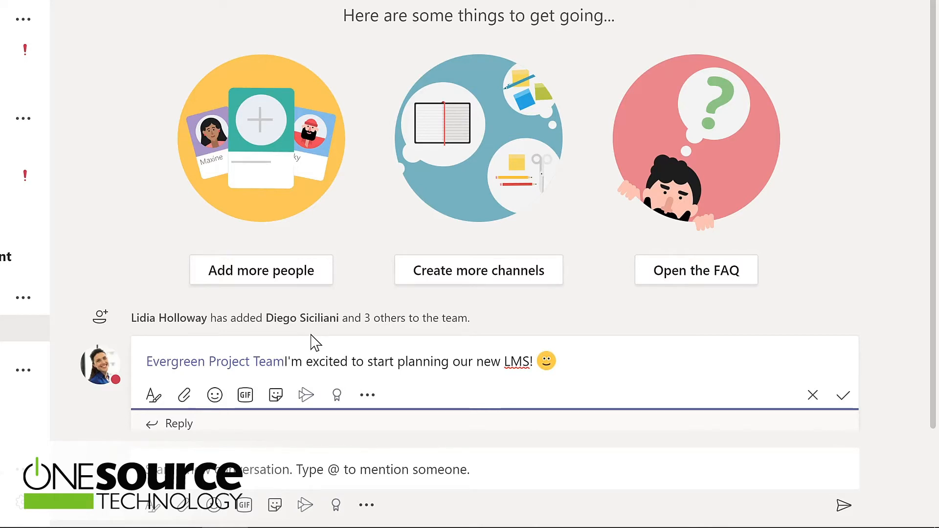
text(,)
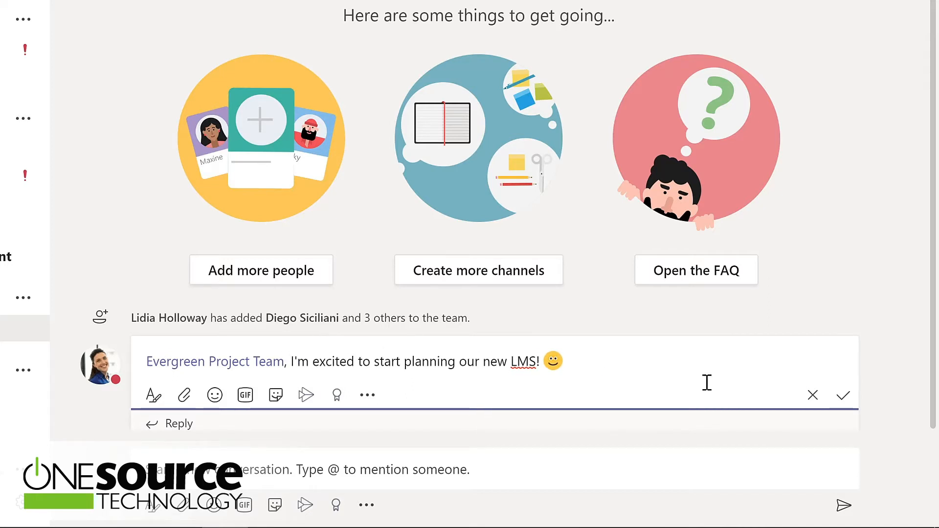
click(845, 398)
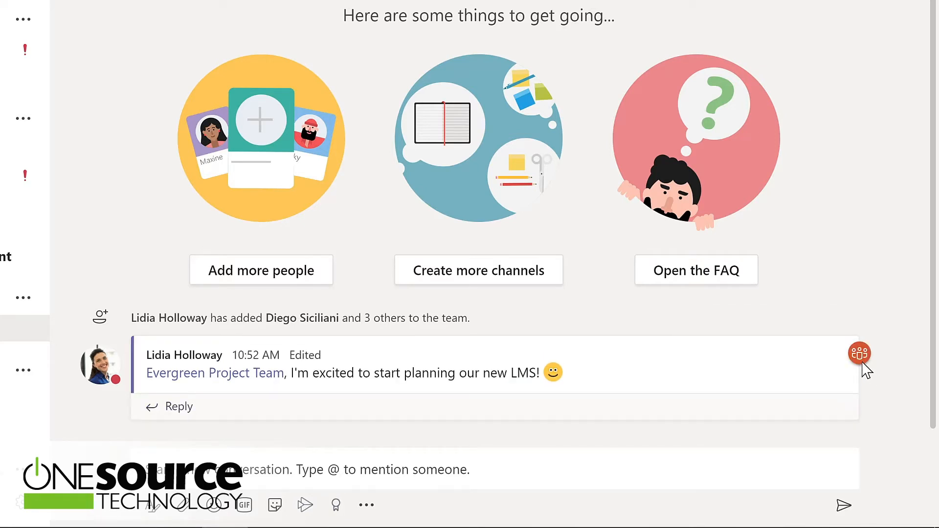
mouse_move(867, 361)
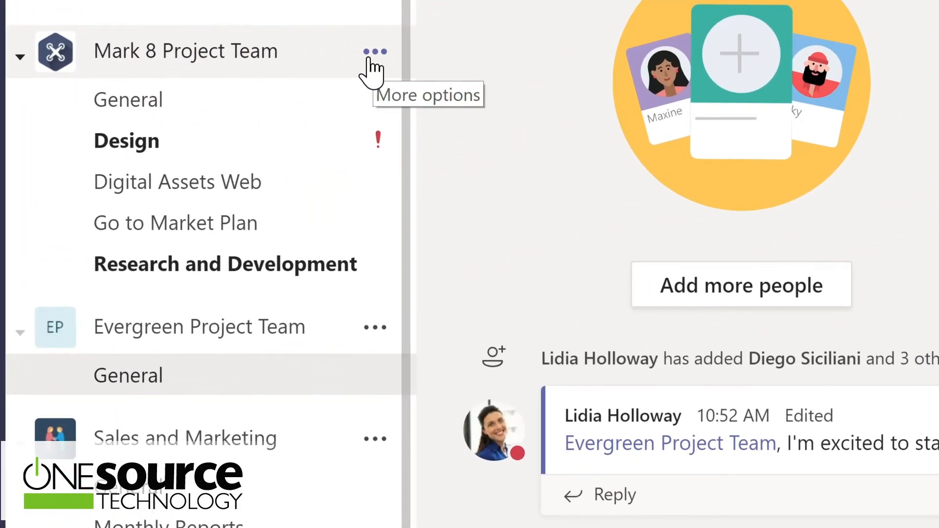
- Review the management details of Mark 8 Project Team: its full list of members and guests, its channels and its analytics
click(370, 59)
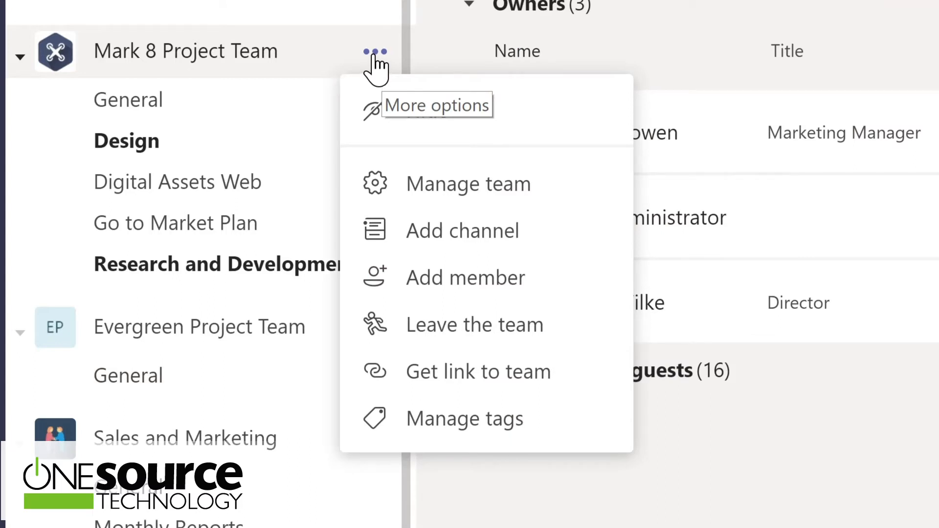
click(454, 190)
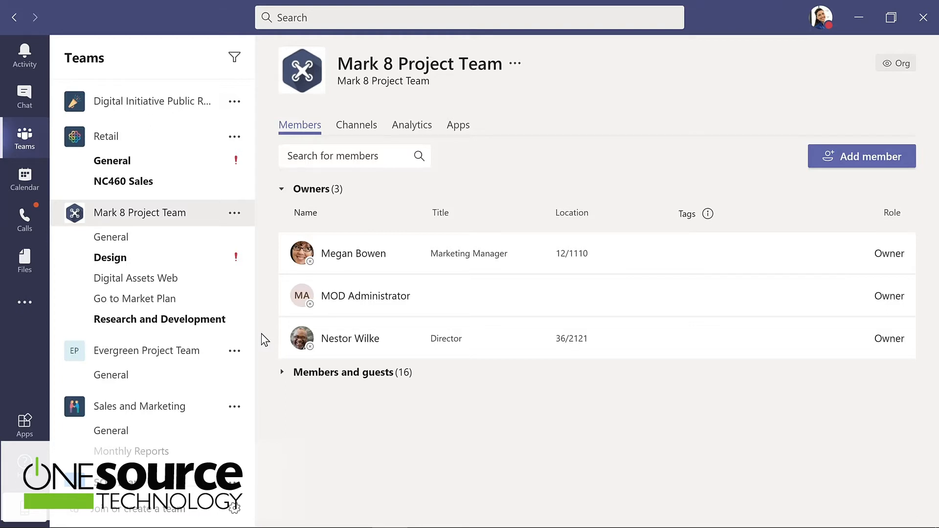
click(319, 378)
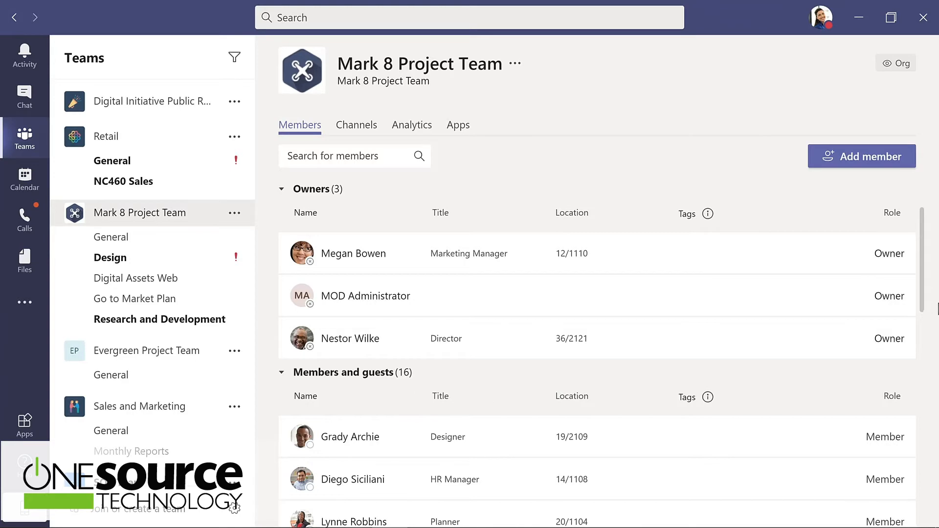
scroll(923, 295, down, 3)
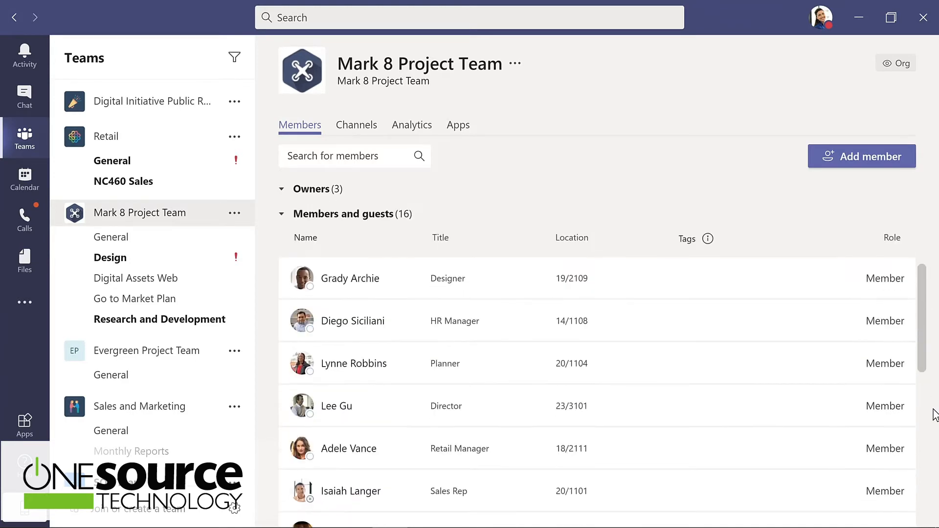
scroll(934, 411, down, 4)
scroll(931, 507, down, 4)
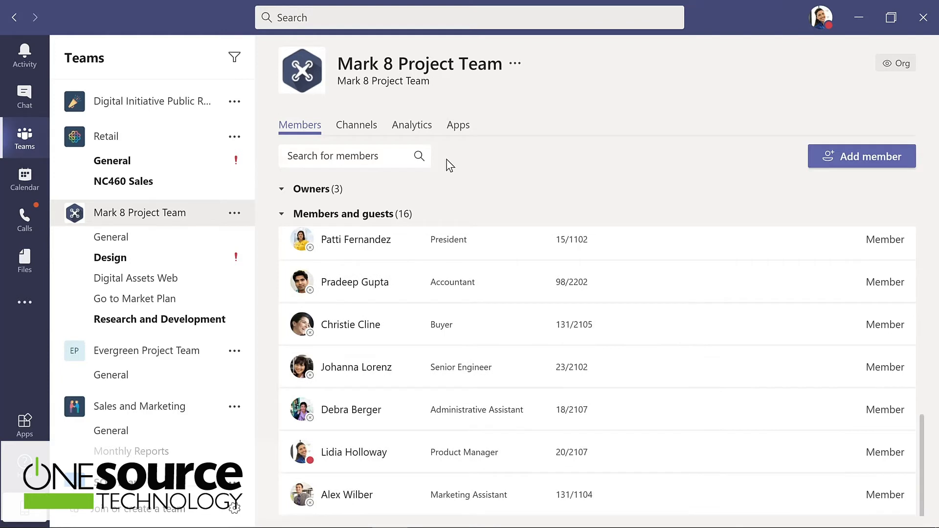
click(356, 126)
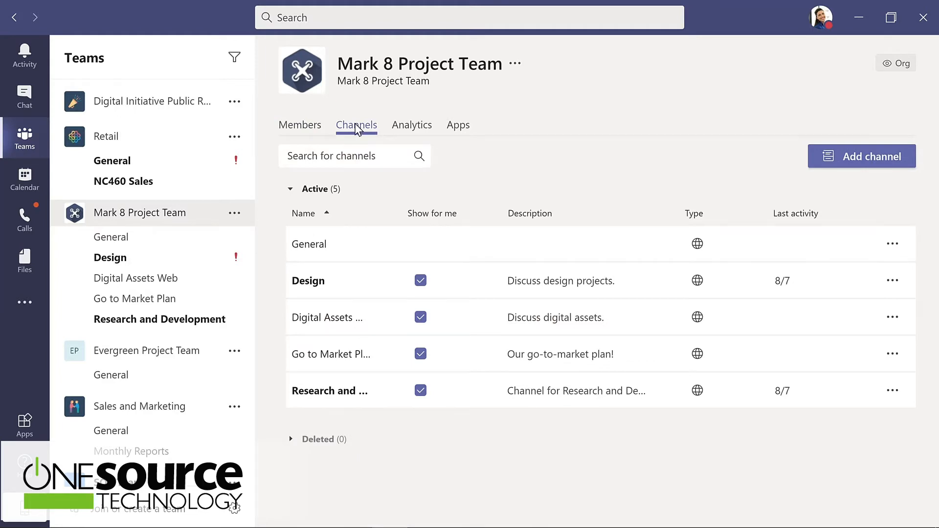
click(412, 128)
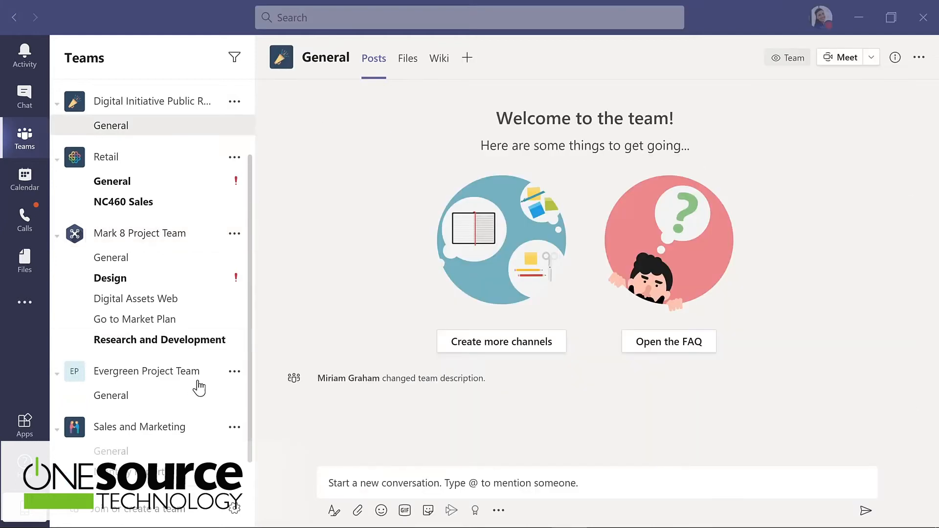
- Add the director to Evergreen Project Team as a member
click(234, 374)
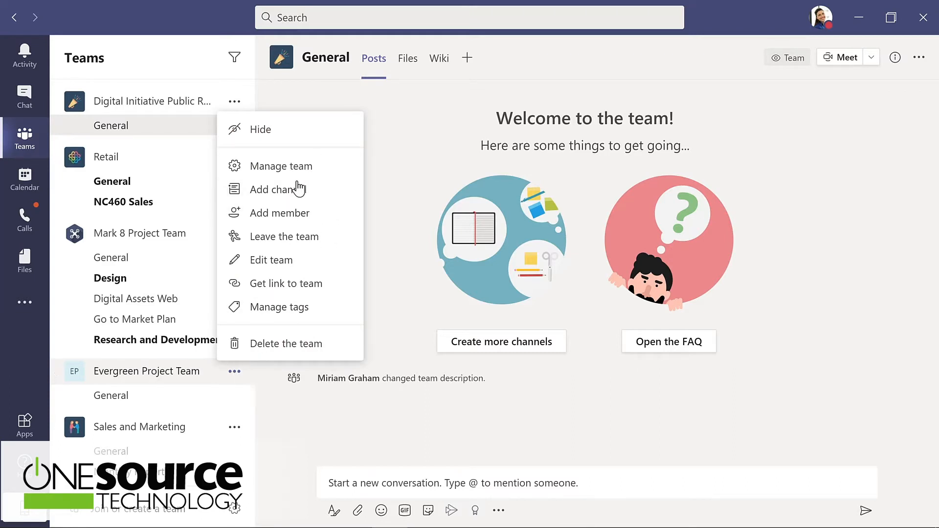
click(277, 215)
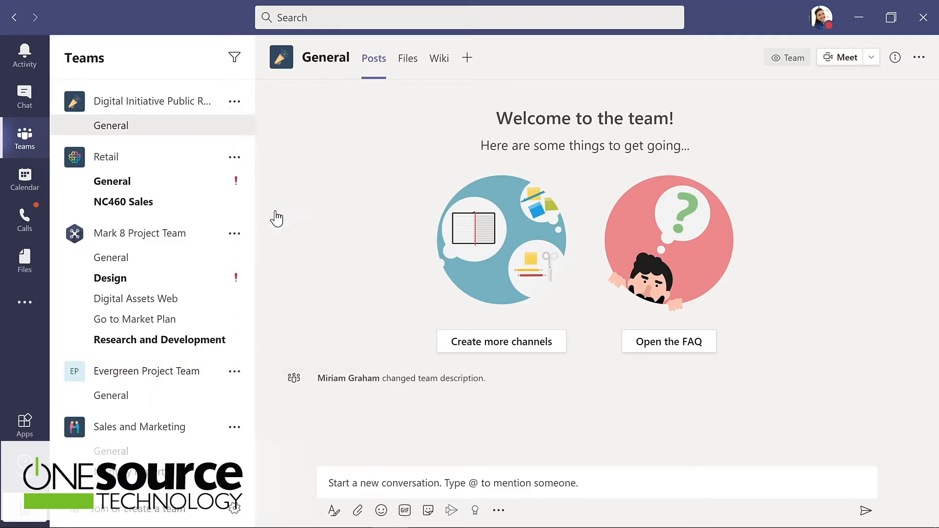
text(nestor)
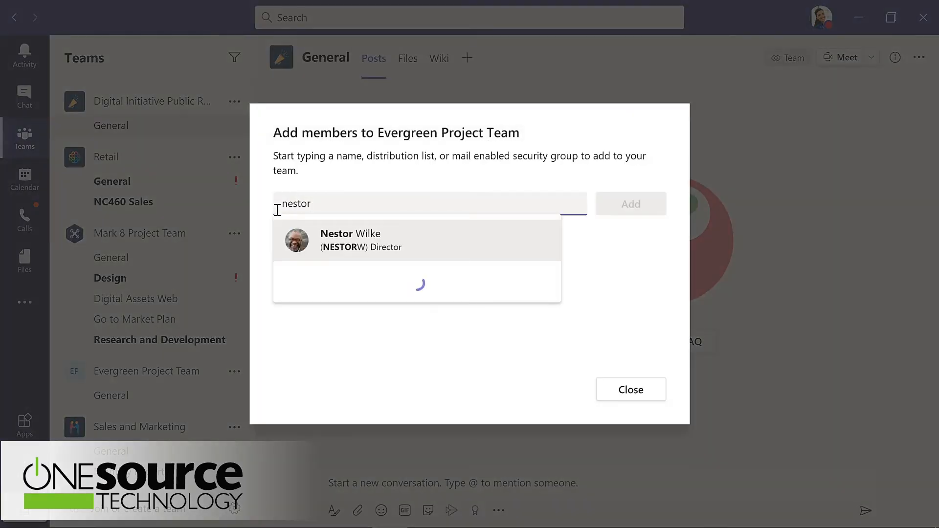
key(Return)
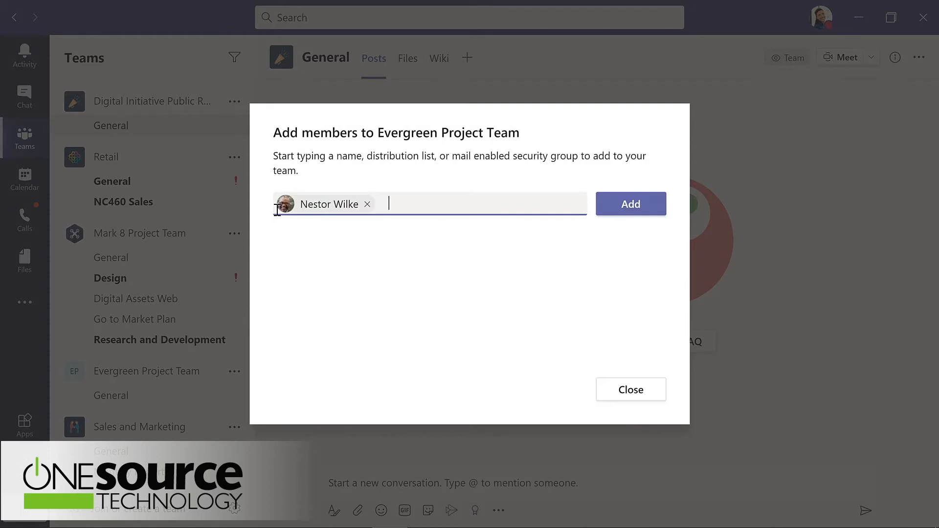
click(636, 208)
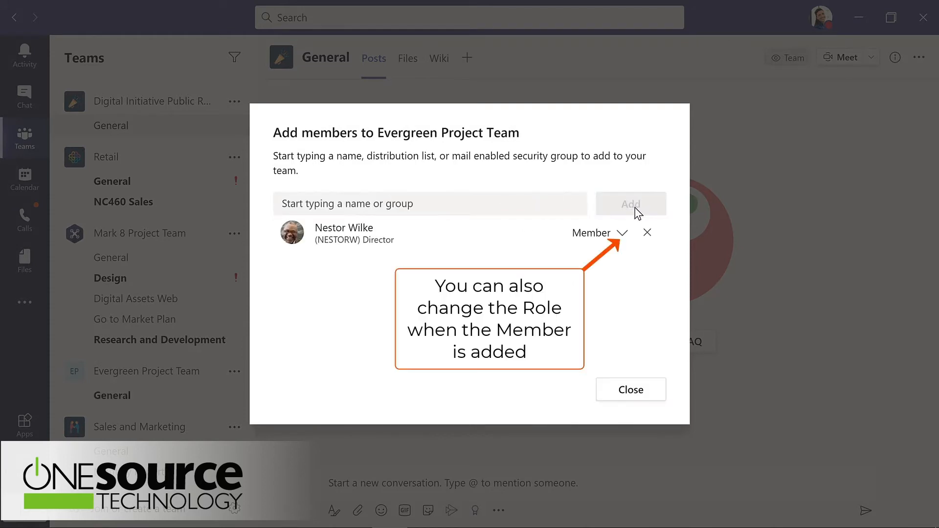
click(626, 386)
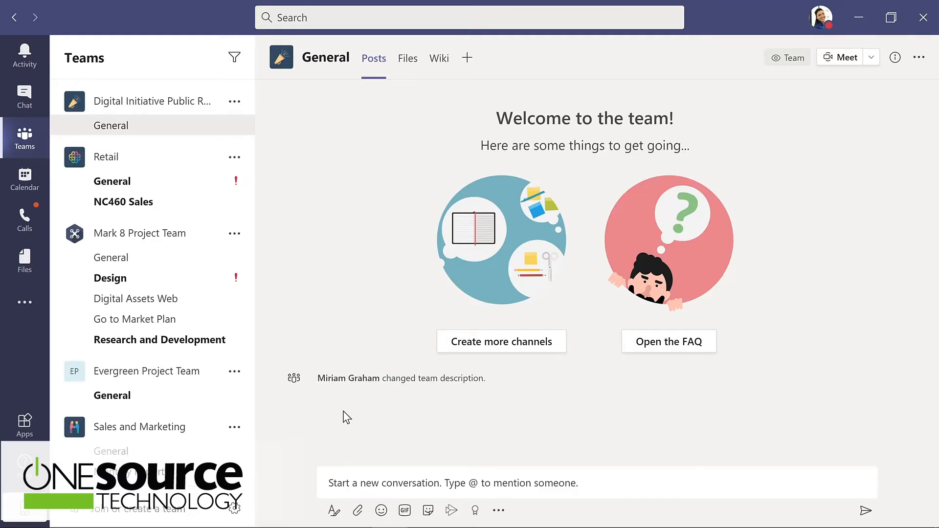
- Change the director's role in Evergreen Project Team from Member to Owner
click(235, 374)
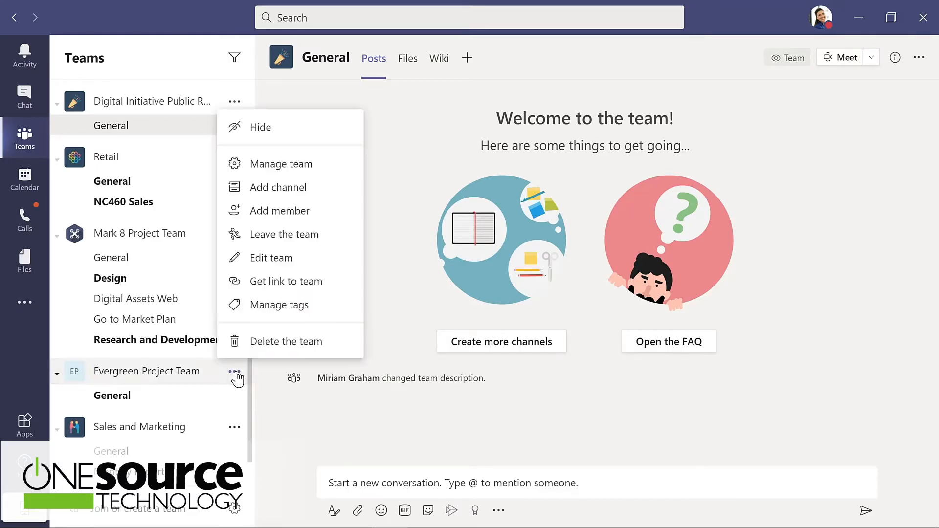
click(288, 164)
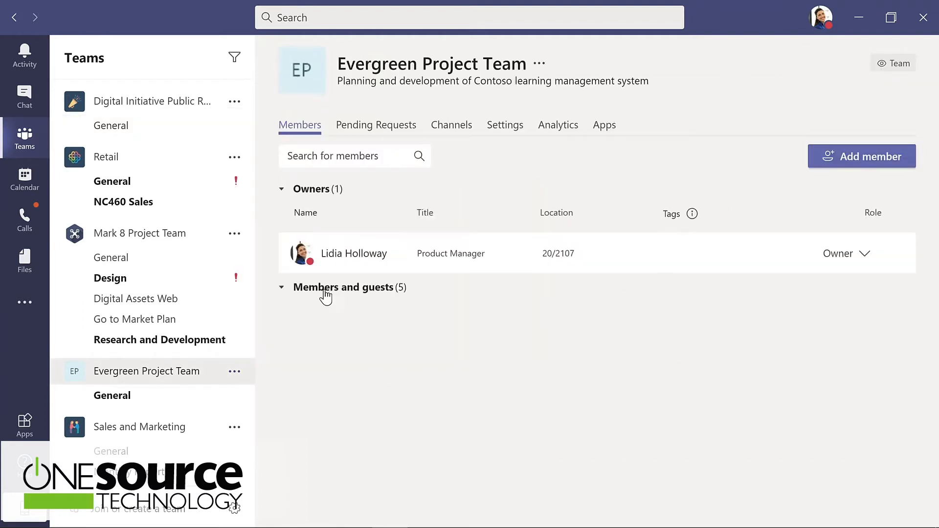
click(326, 294)
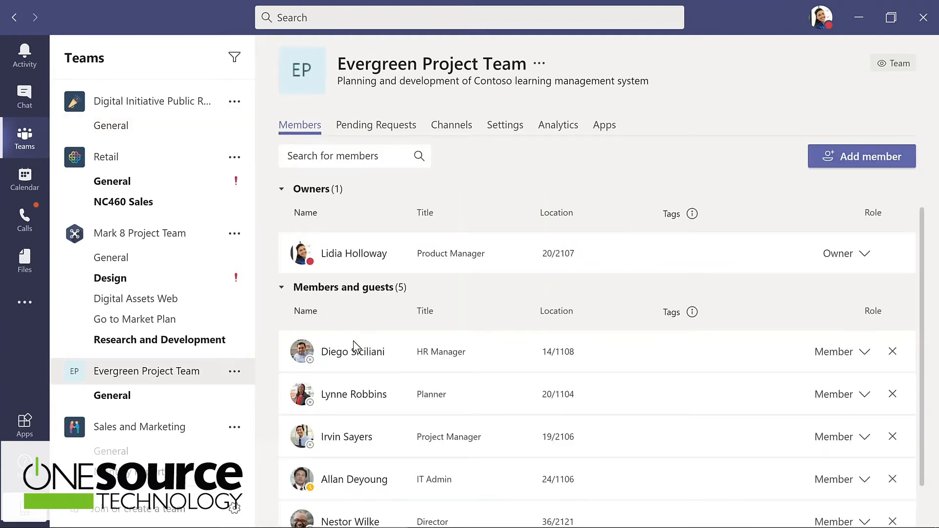
scroll(357, 352, down, 1)
scroll(362, 366, down, 1)
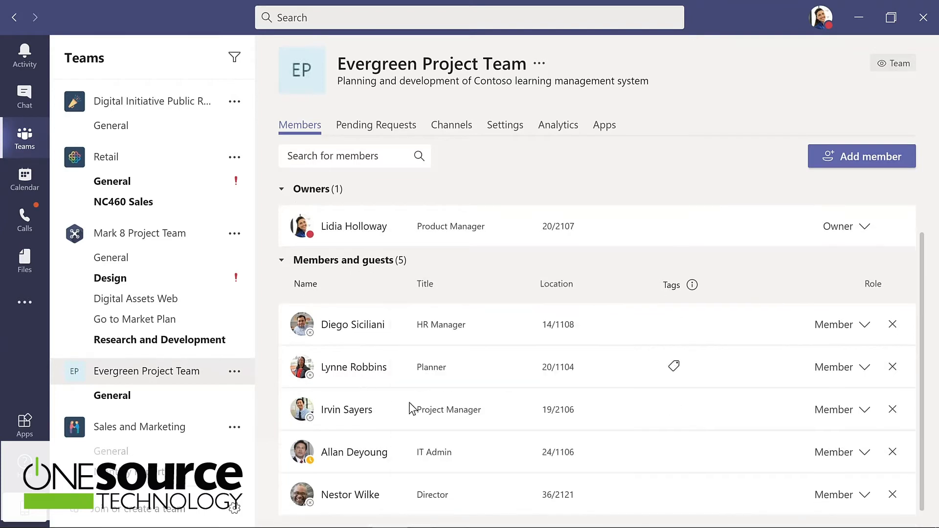
click(865, 499)
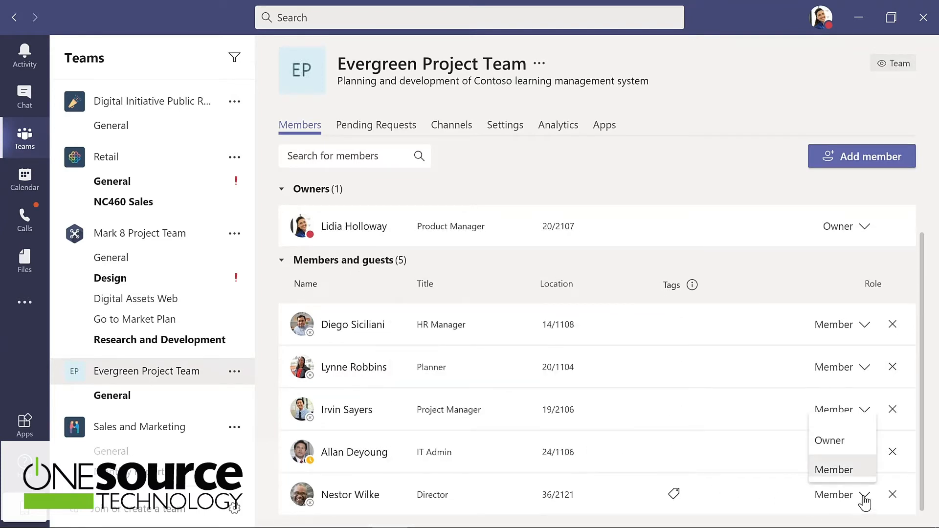
click(837, 441)
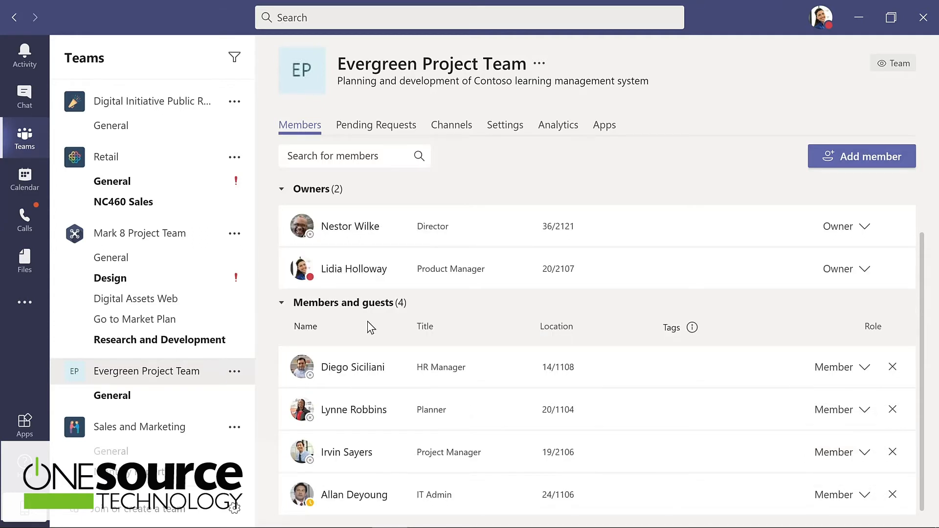
- Start an announcement in Evergreen Project Team's General channel with a headline welcoming the director by first name
click(123, 394)
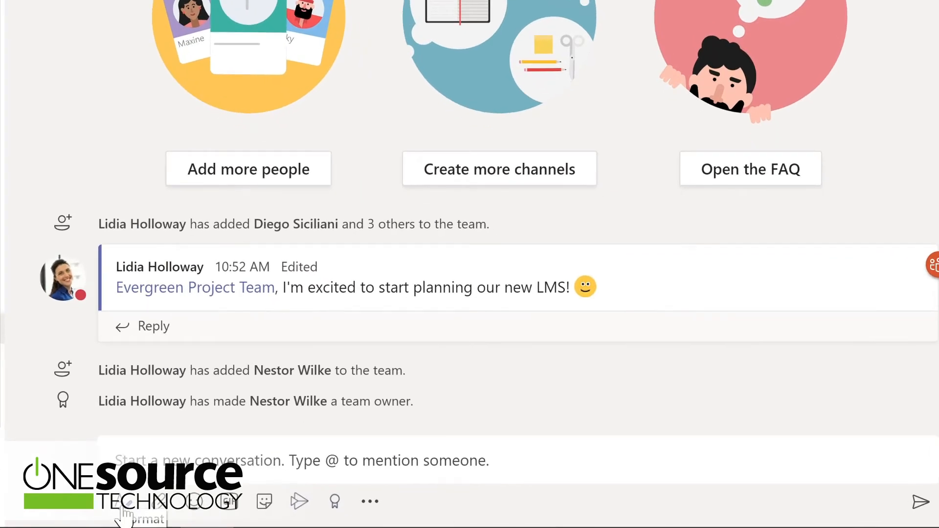
click(126, 508)
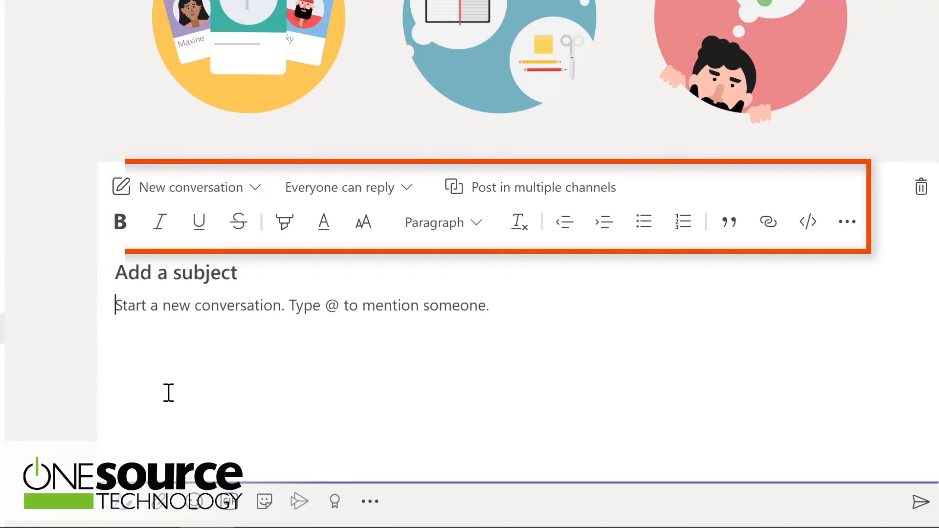
click(256, 196)
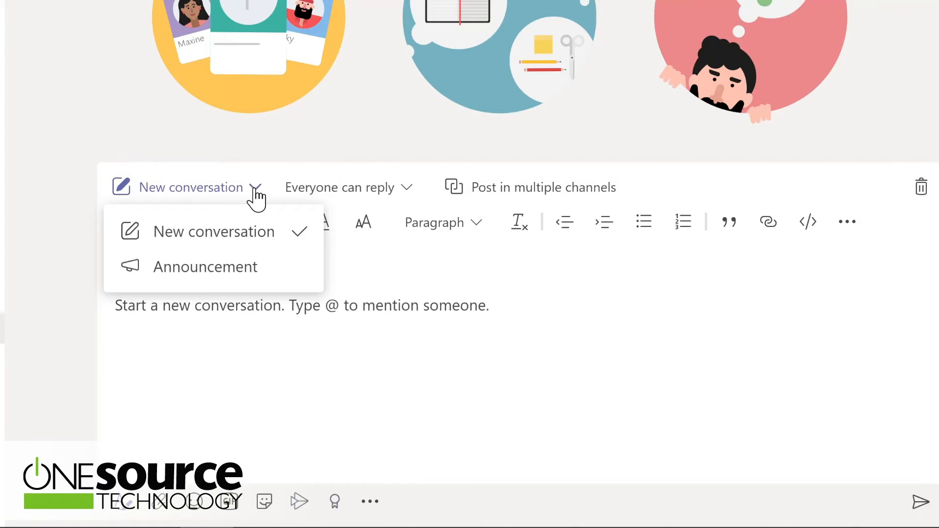
click(218, 268)
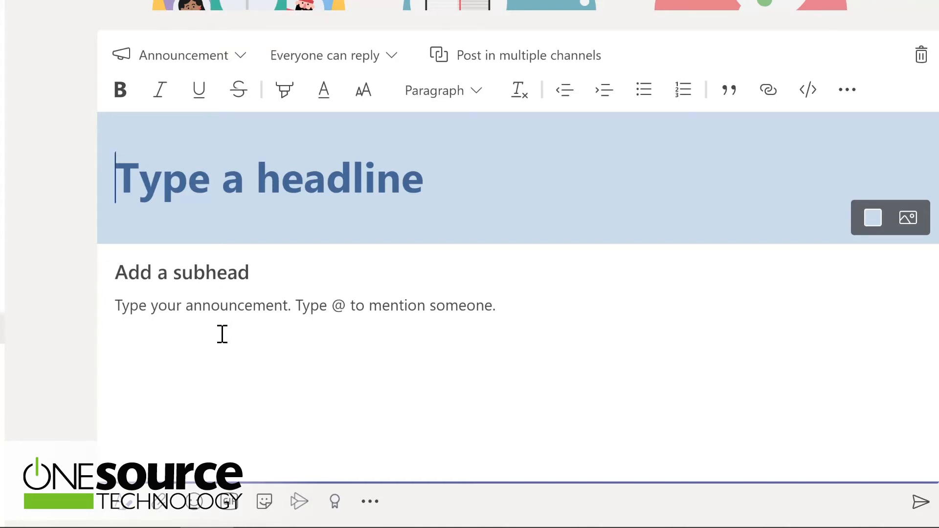
text(Welcome Nestor!)
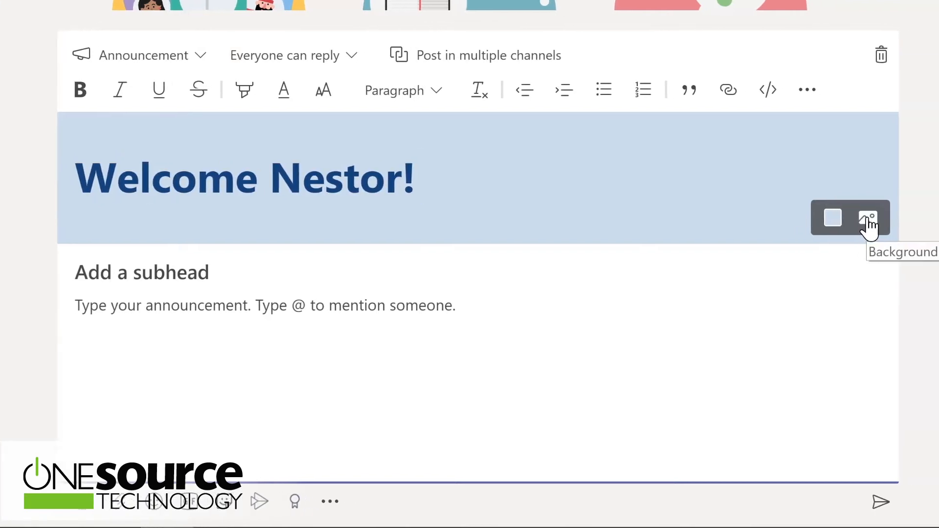
- Give the headline a dark teal background, add a subhead and message welcoming the director to Contoso and the LMS planning team, and post it
click(824, 226)
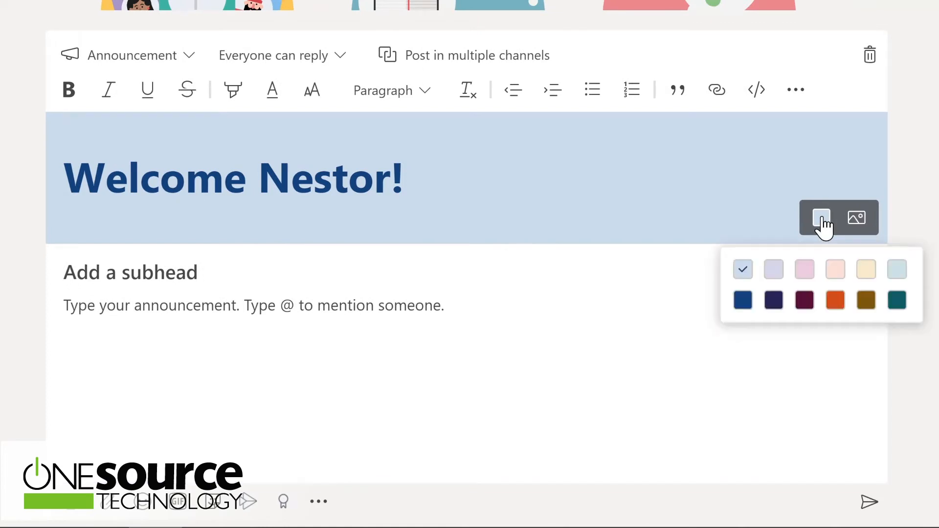
click(900, 307)
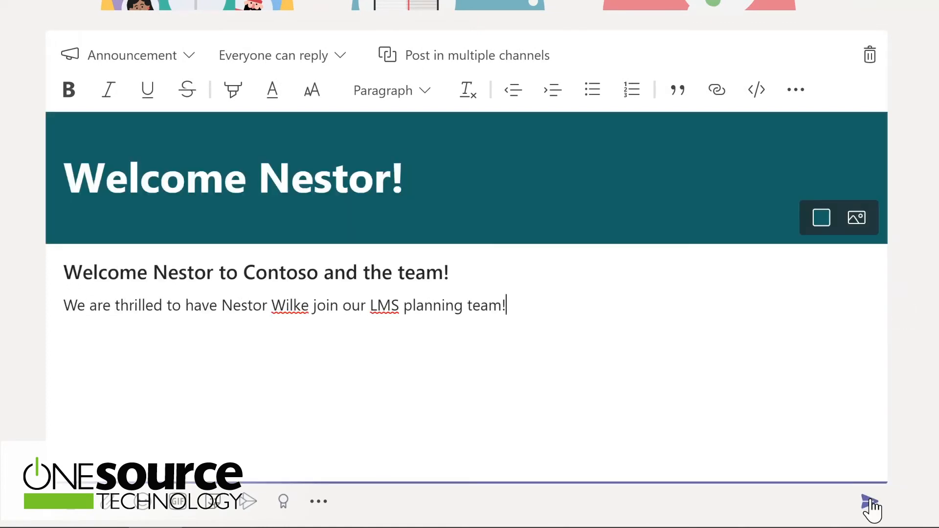
click(870, 504)
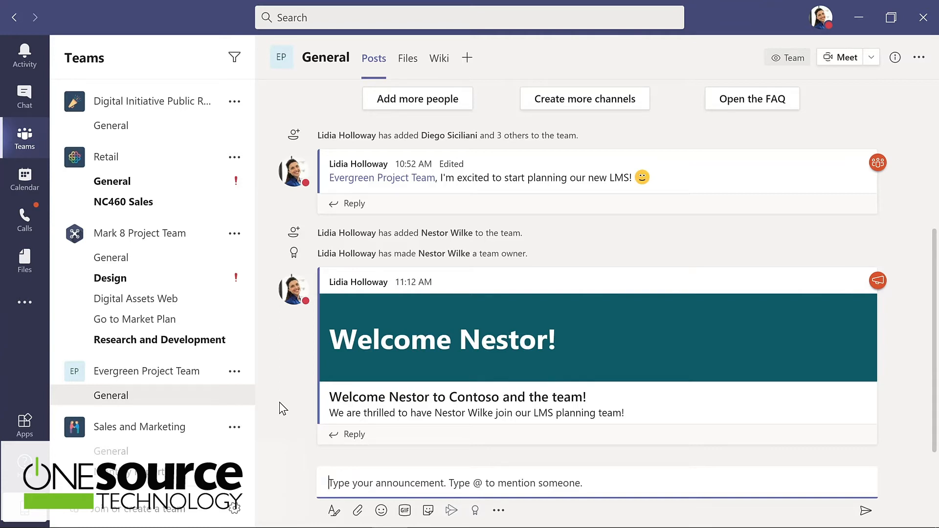
- Start a new channel for Evergreen Project Team named Design with the description "Design and planning of LMS"
click(235, 373)
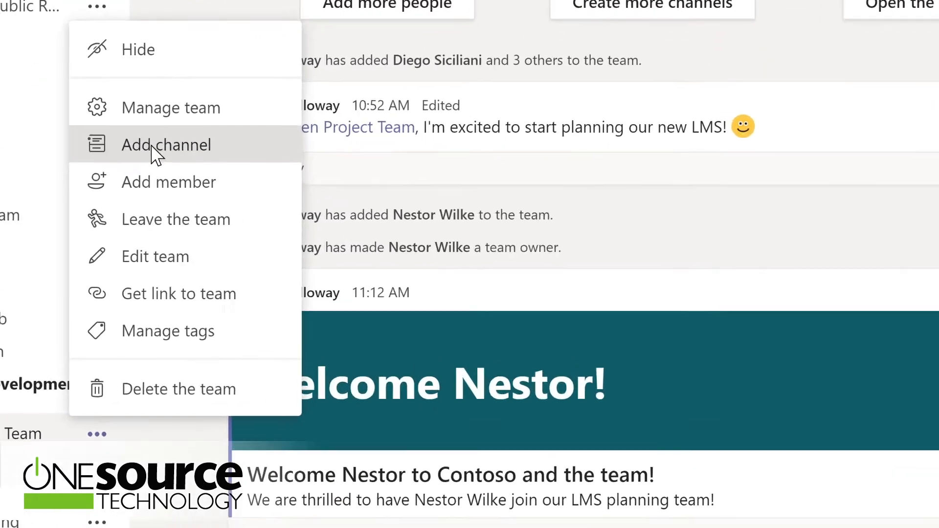
click(265, 192)
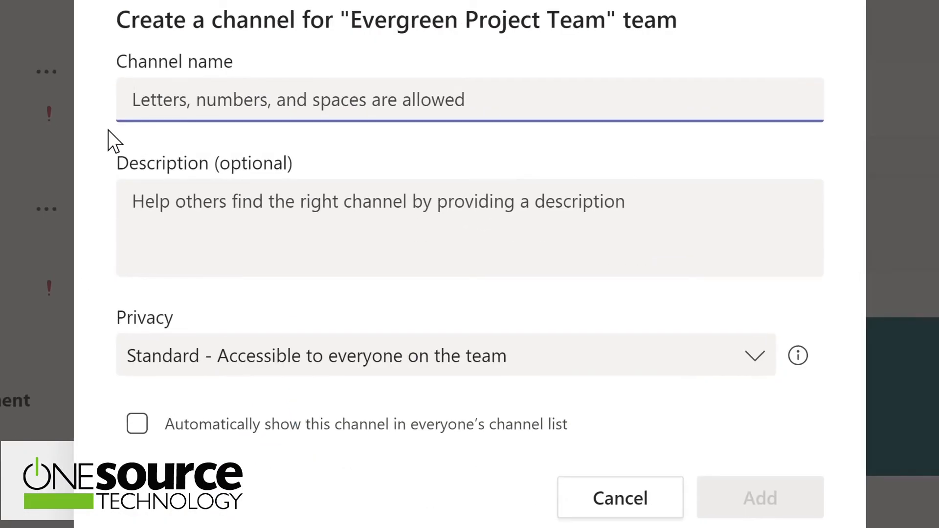
text(D)
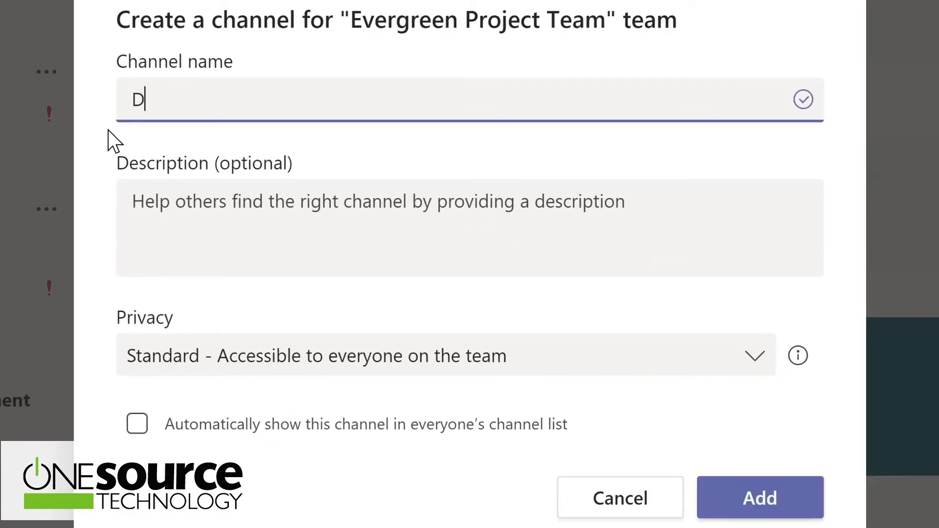
text(es)
text(ign)
click(146, 202)
text(Design and planning of LMS)
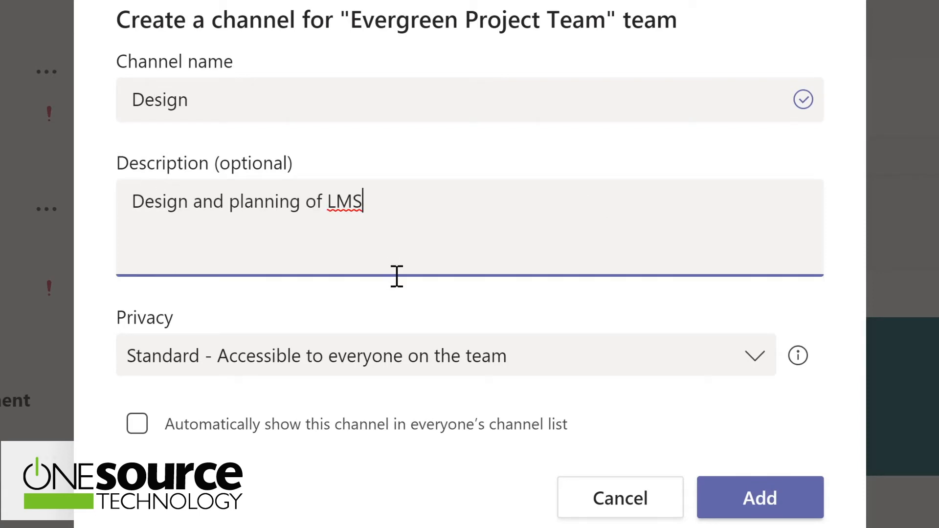
- Keep the channel's privacy at Standard, have it shown automatically in everyone's channel list, and add the channel
click(758, 366)
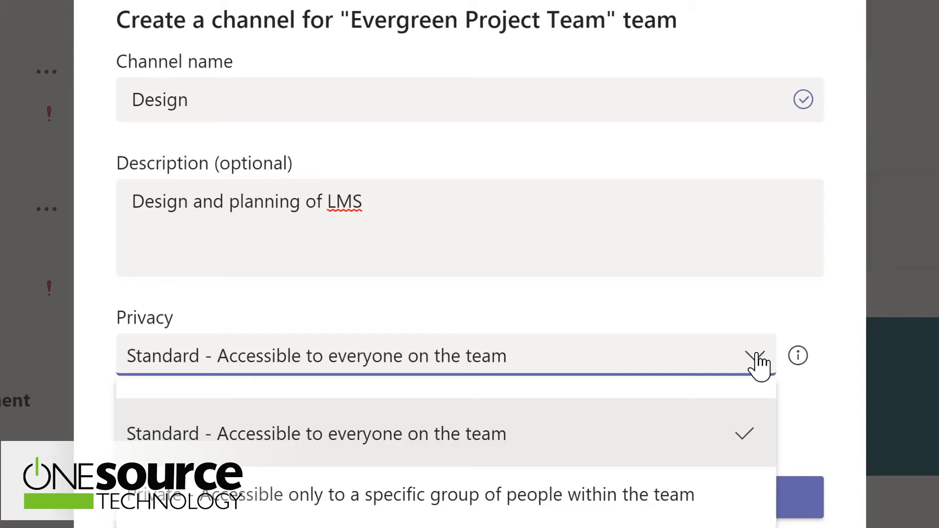
click(718, 307)
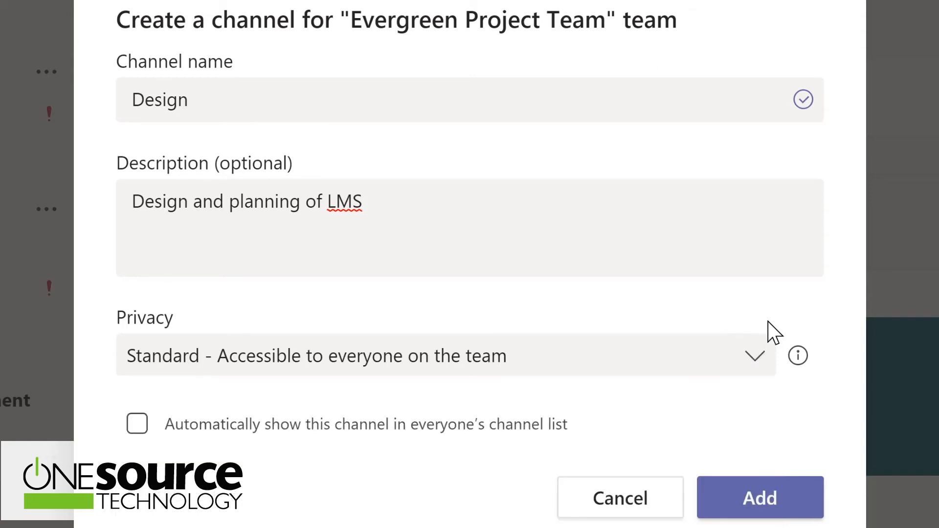
click(138, 425)
click(771, 495)
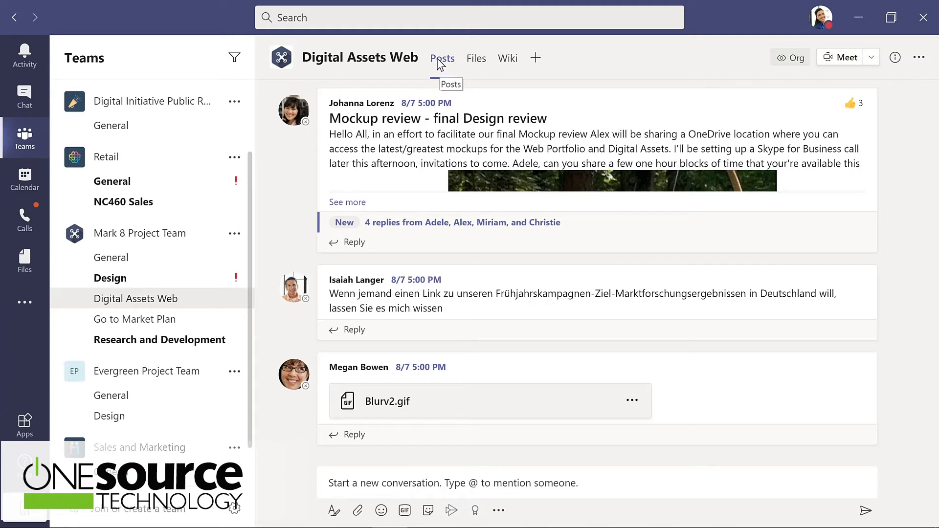
- Review the Digital Assets Web channel's files, the actions and opening choices for Product Launch.pptx, and the channel's wiki
click(478, 60)
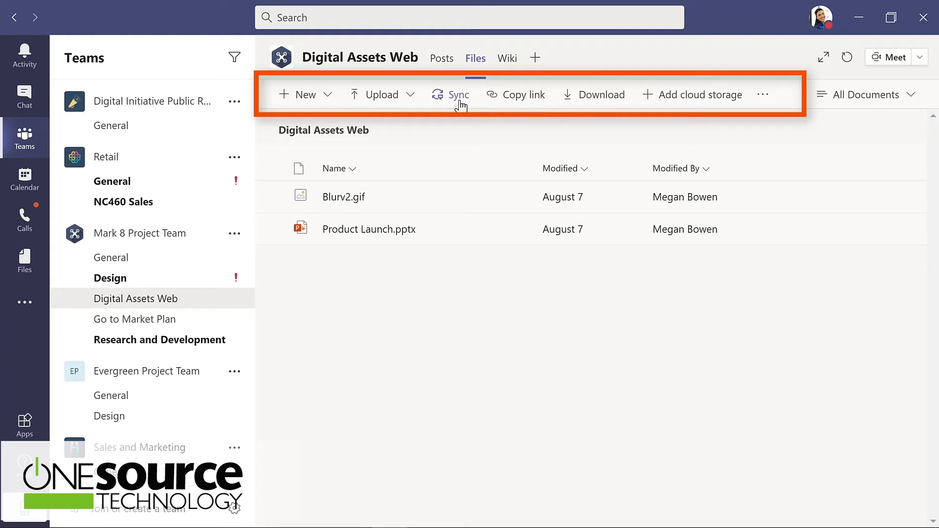
click(514, 231)
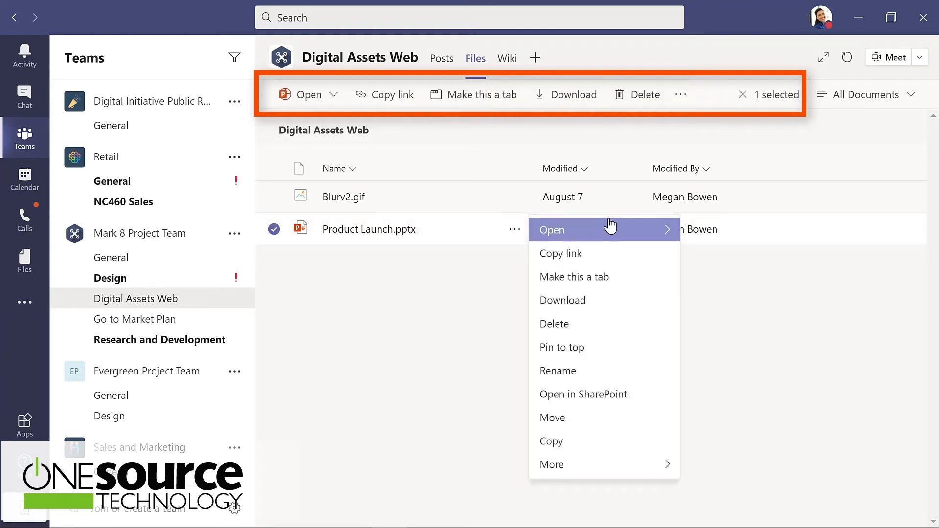
mouse_move(666, 236)
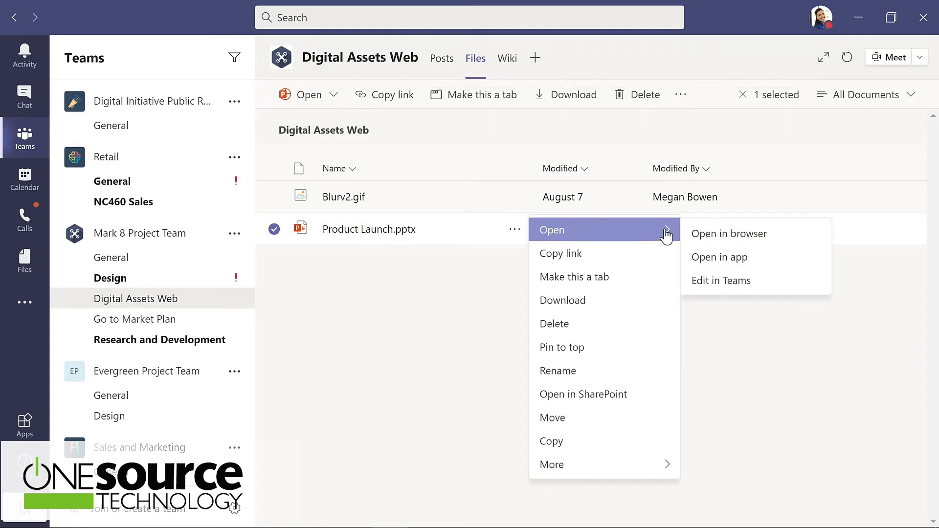
click(504, 129)
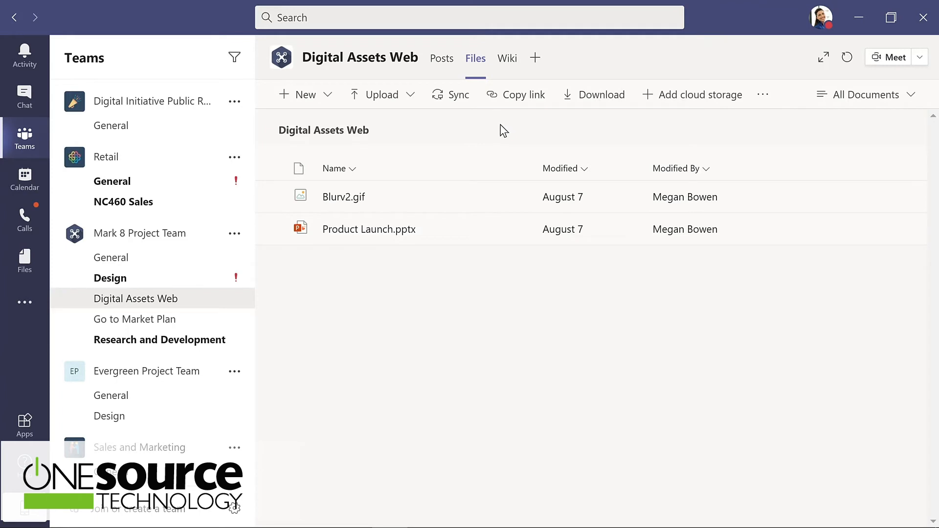
click(506, 63)
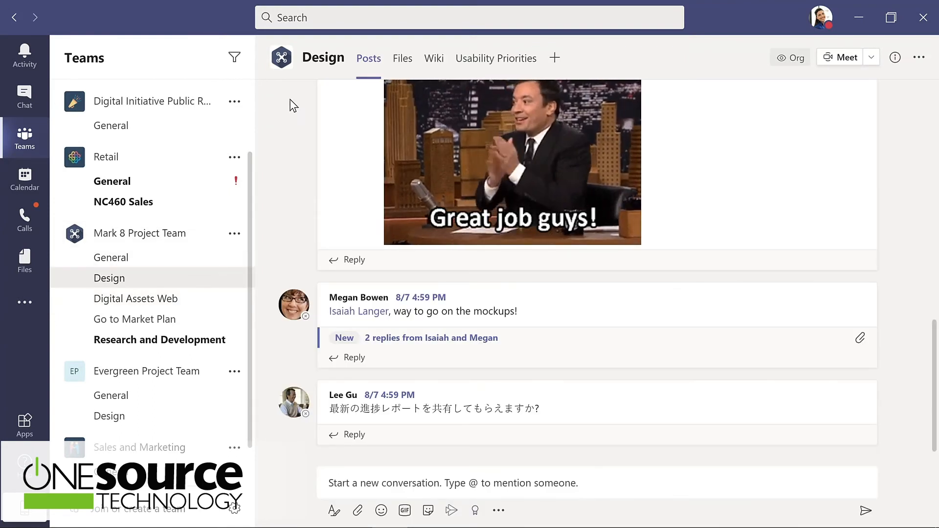
- View the Usability Priorities document in Mark 8 Project Team's Design channel and look at the choices for adding a tab
click(495, 65)
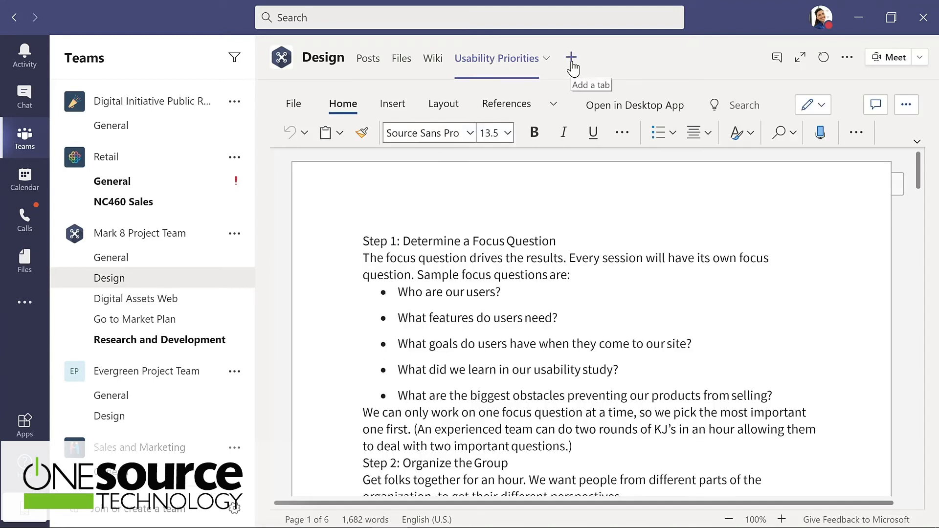
click(571, 61)
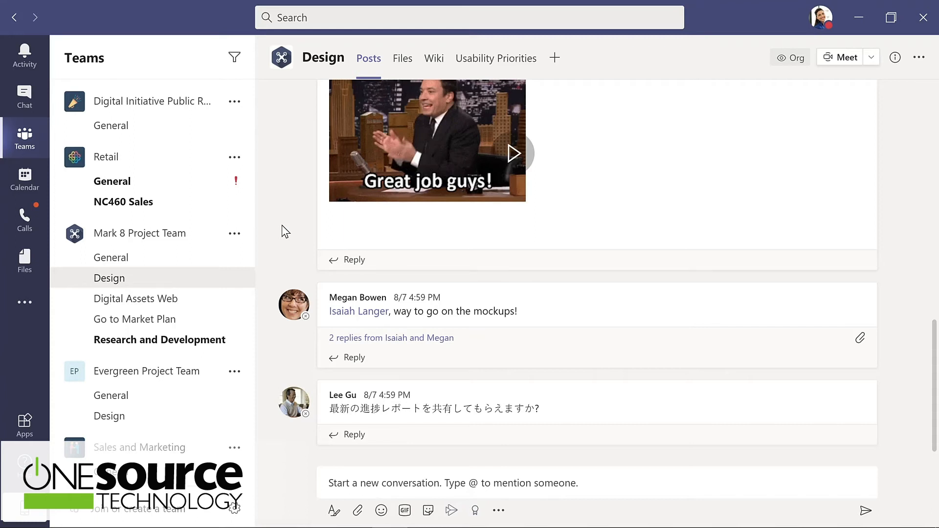
- Reply "Great job with a tight deadline!" to the mockups post in Mark 8 Project Team's Design channel
click(353, 360)
text(Great job with)
text(a )
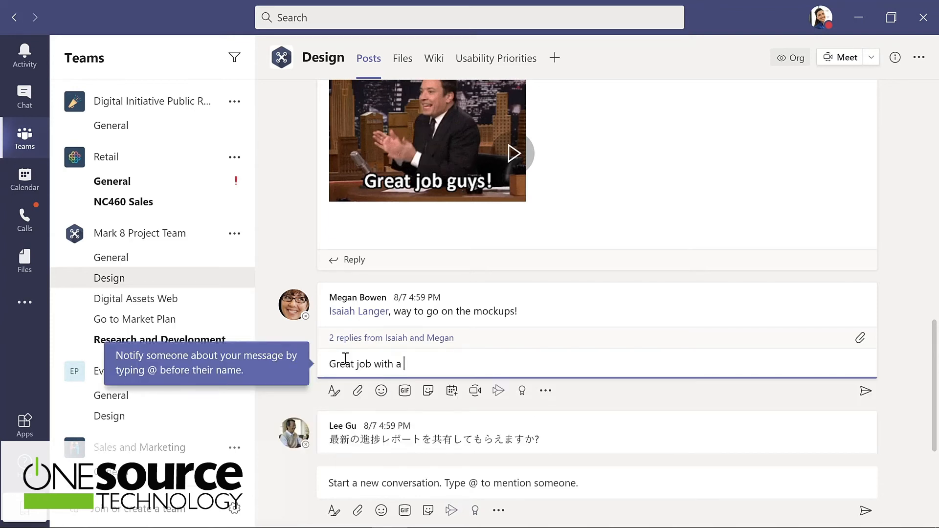
text(tight deadline!)
key(Return)
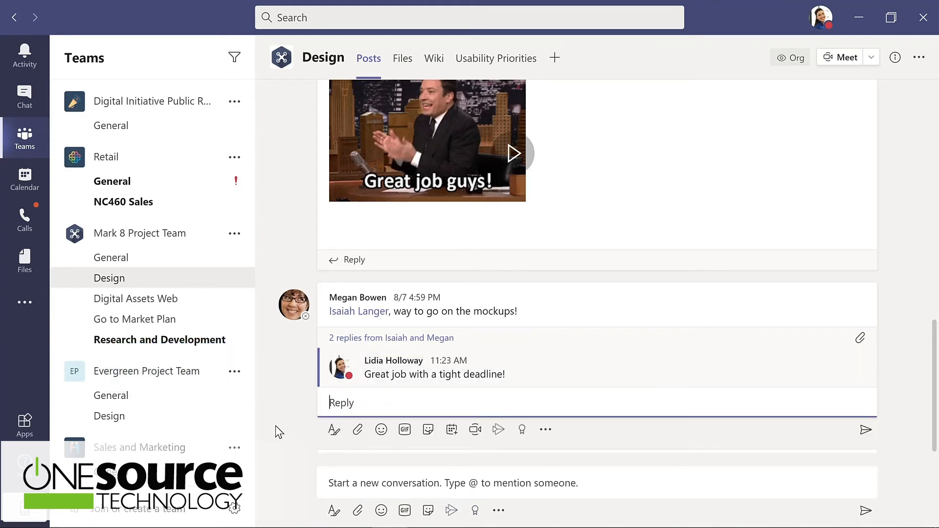
- Start a new conversation in the Design channel with Contoso Marketing Principles-2021.pptx attached from the computer
click(338, 485)
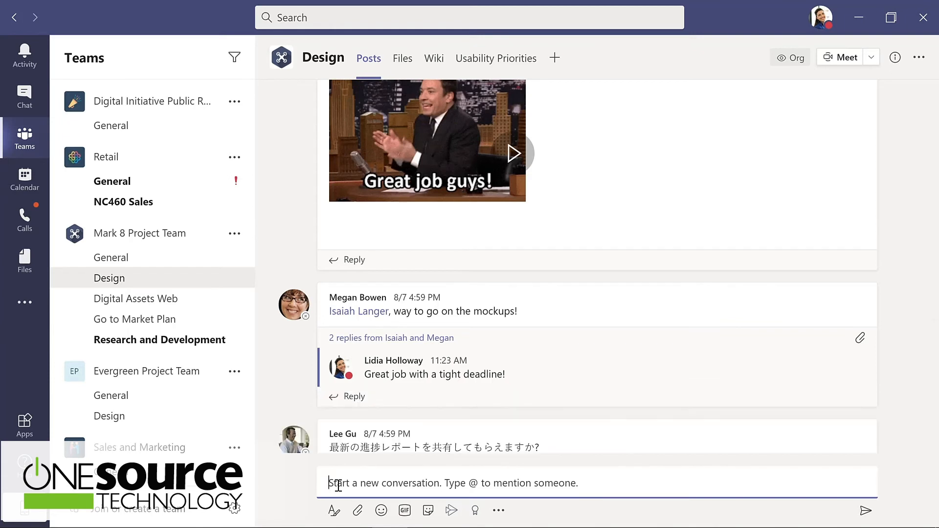
click(358, 511)
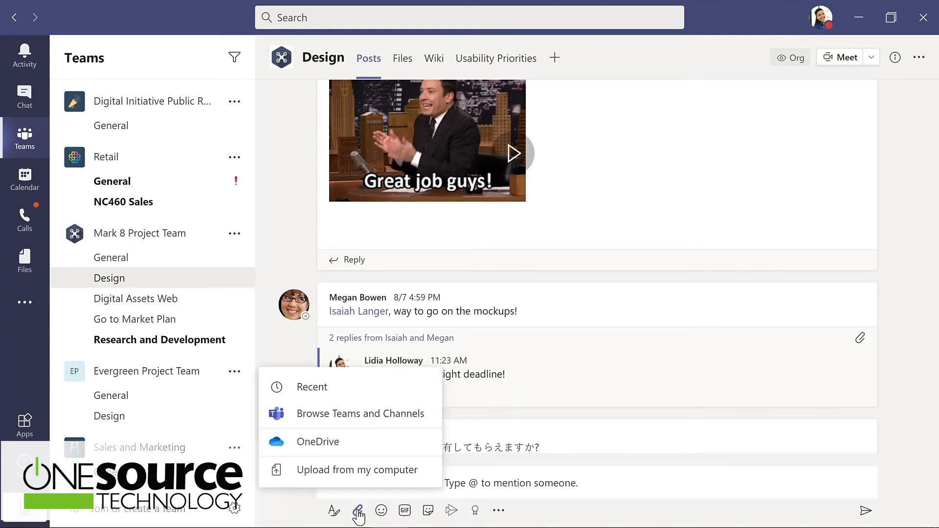
click(357, 474)
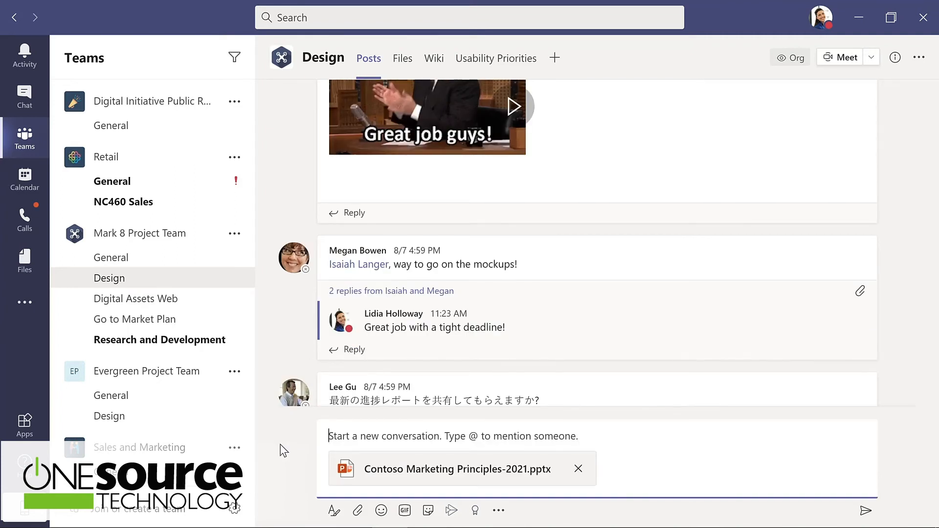
- Mention the Design channel in the message, add ", please review this presentation for our upcoming meeting." and send it
text(@)
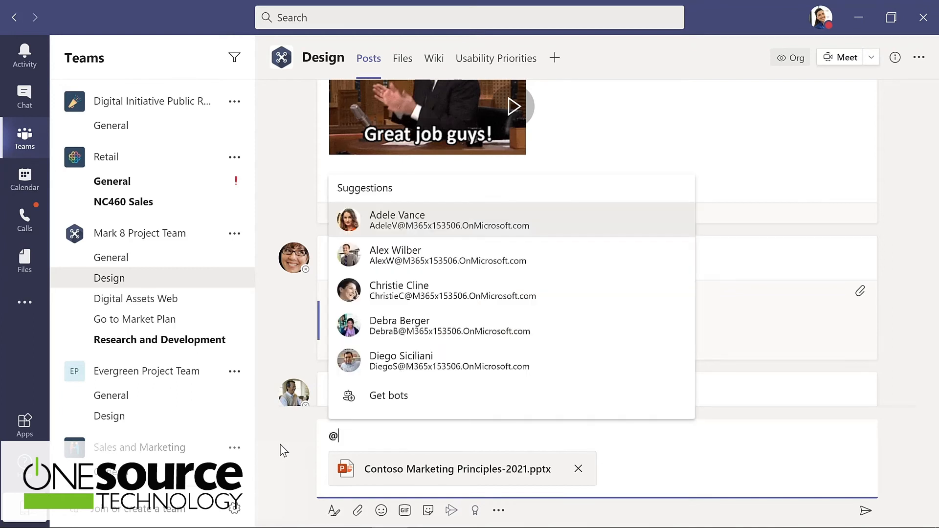
text(chann)
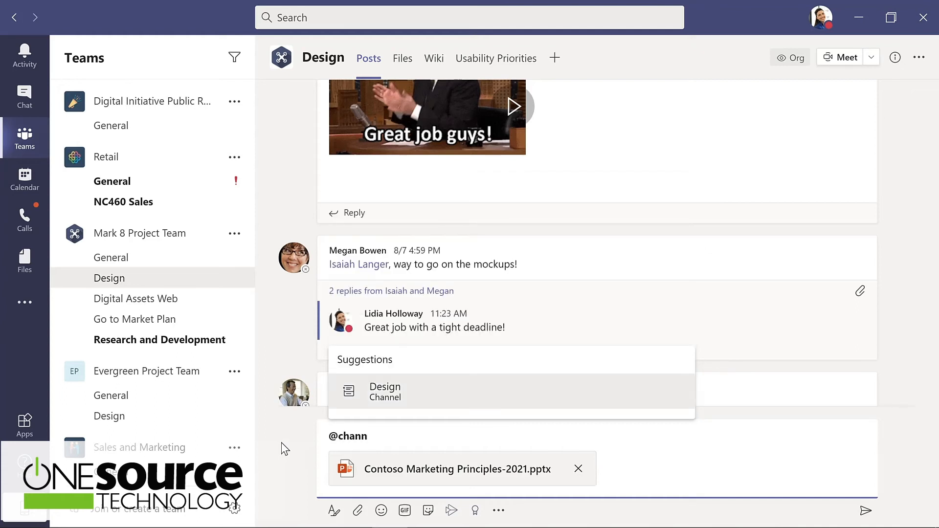
click(394, 399)
text(, please review this presentation for our upcoming meeting.)
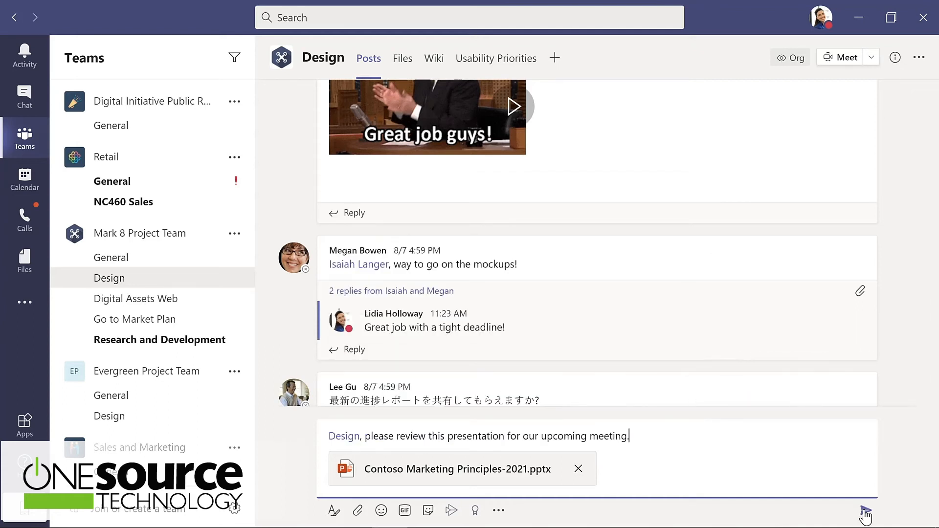
click(865, 511)
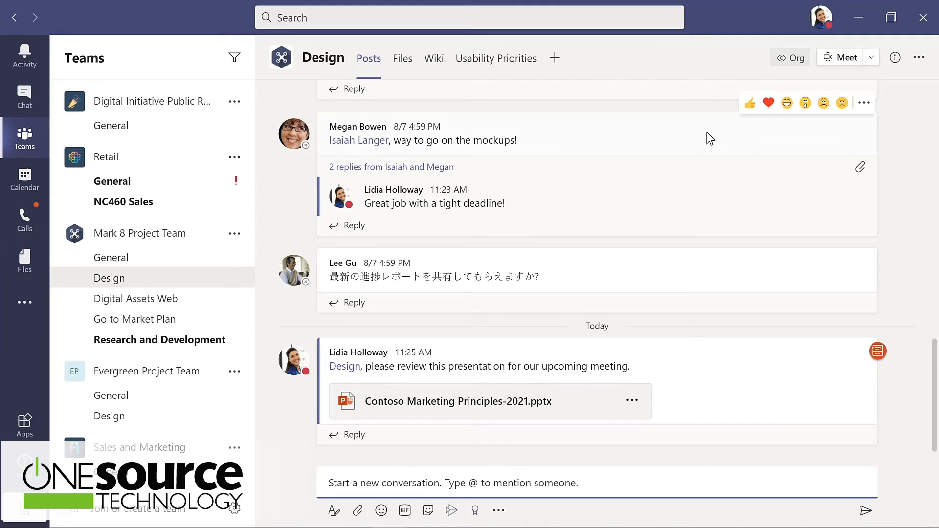
- React with a heart to the post praising the mockups and review the further actions available for that message
click(769, 104)
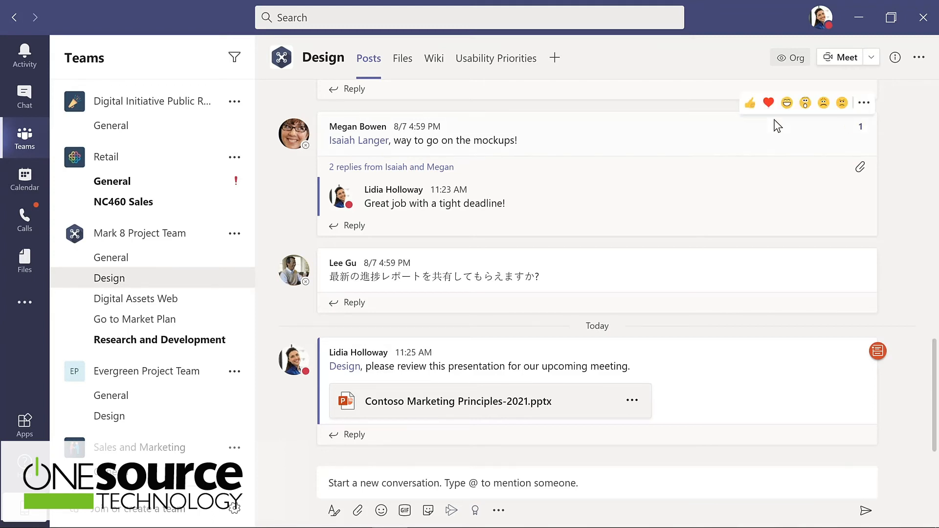
click(864, 105)
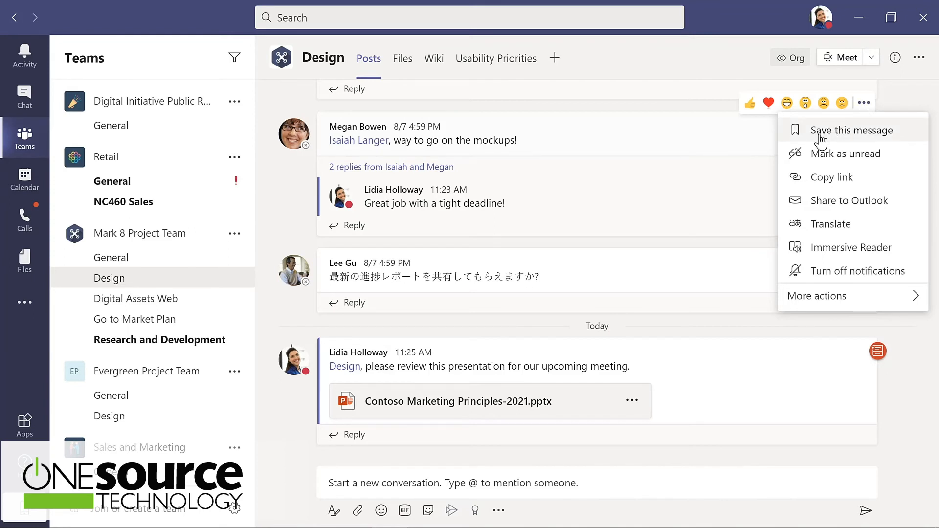
click(720, 140)
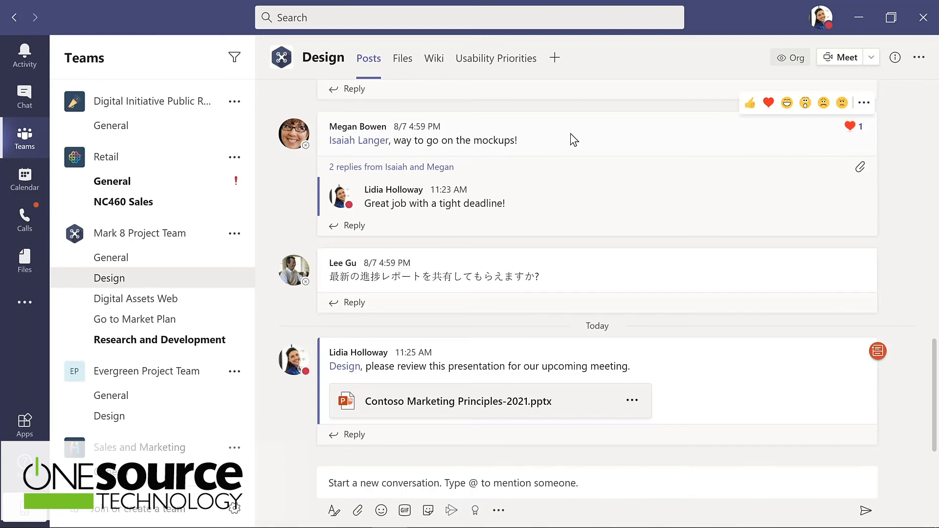
- Start a private chat with the IT Admin and send "What's the update on the new laptops for my project team?"
click(24, 96)
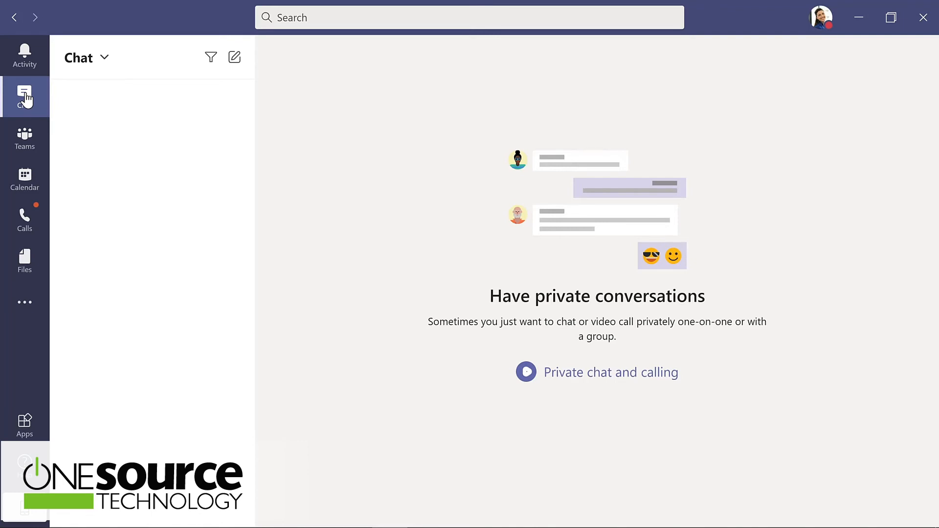
click(235, 58)
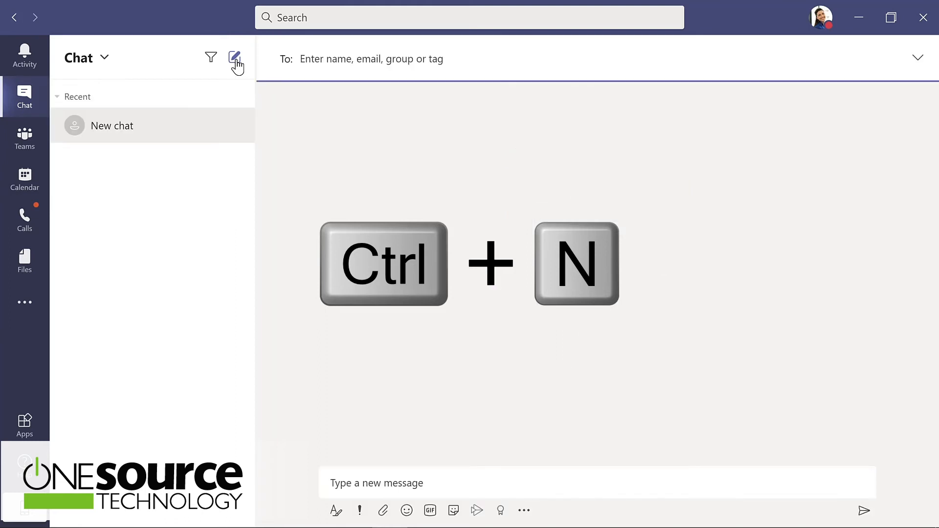
text(all)
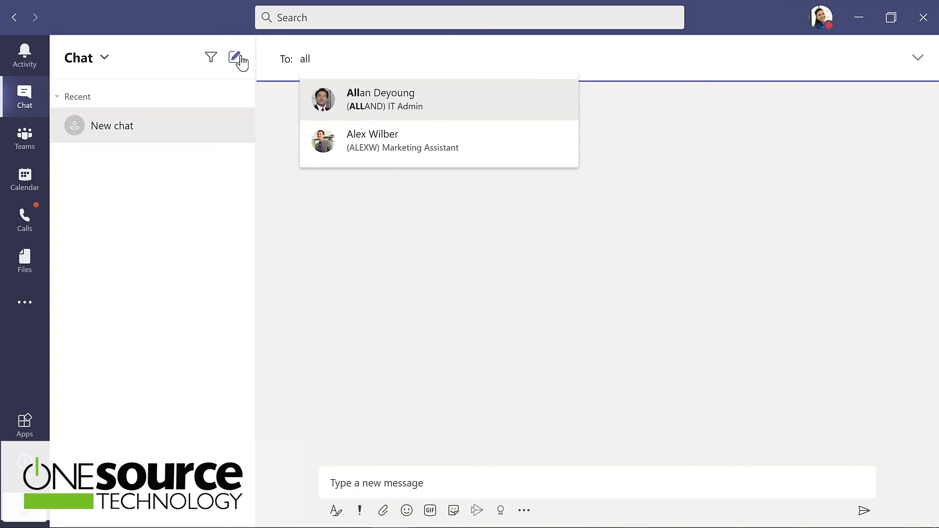
key(Return)
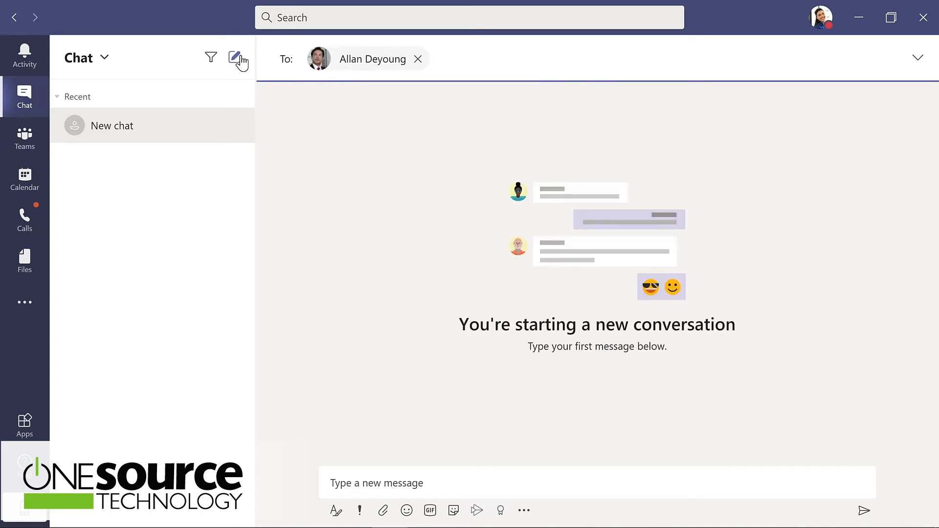
click(375, 472)
text(What's the update on the new laptops for my project team?)
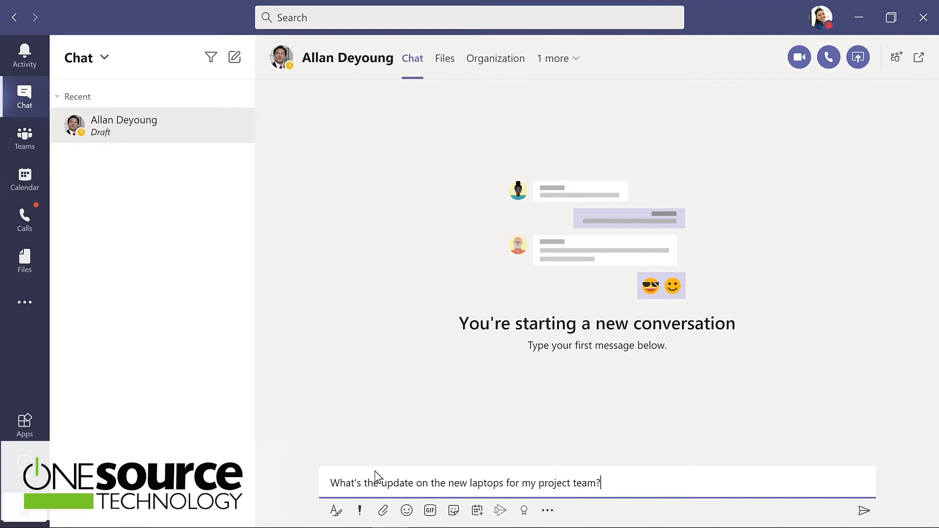
key(Return)
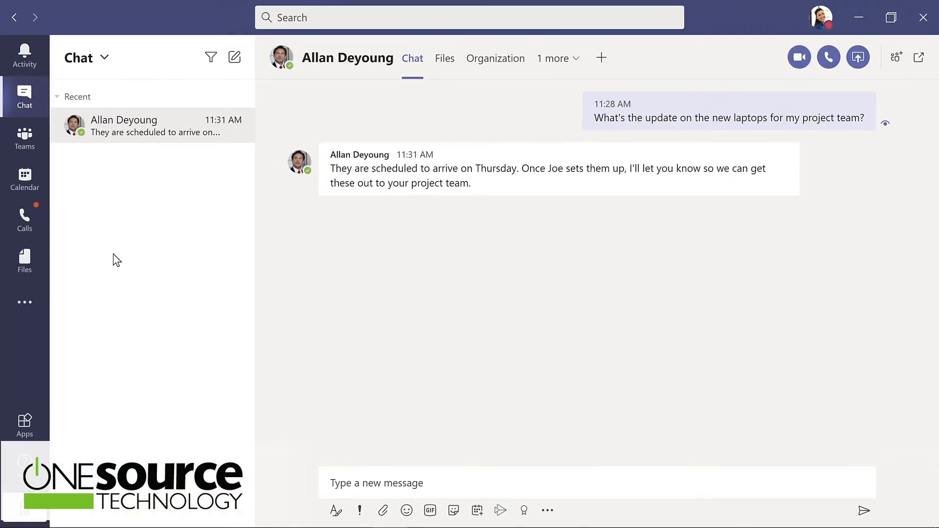
- Reply in the IT Admin chat with the celebrating trio GIF from a "yay" search and the text "Thanks so much!"
click(430, 511)
text(yay)
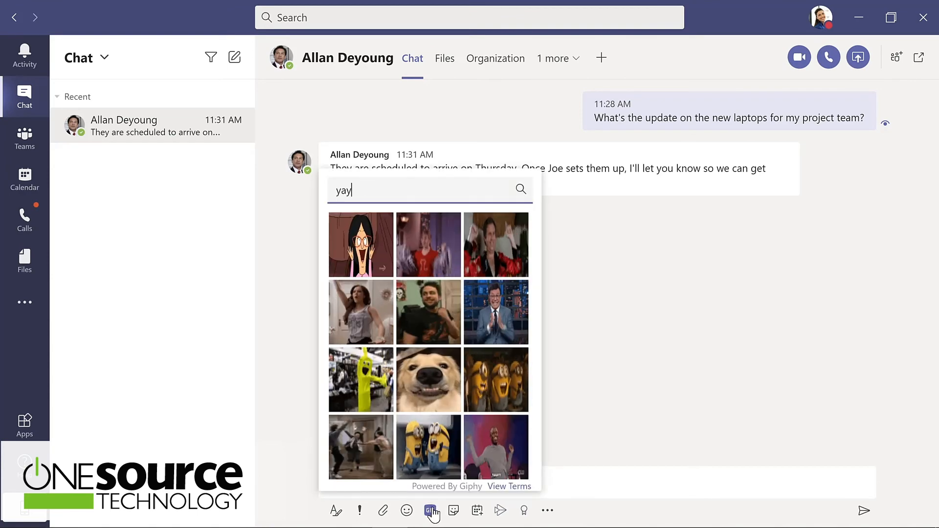
click(358, 447)
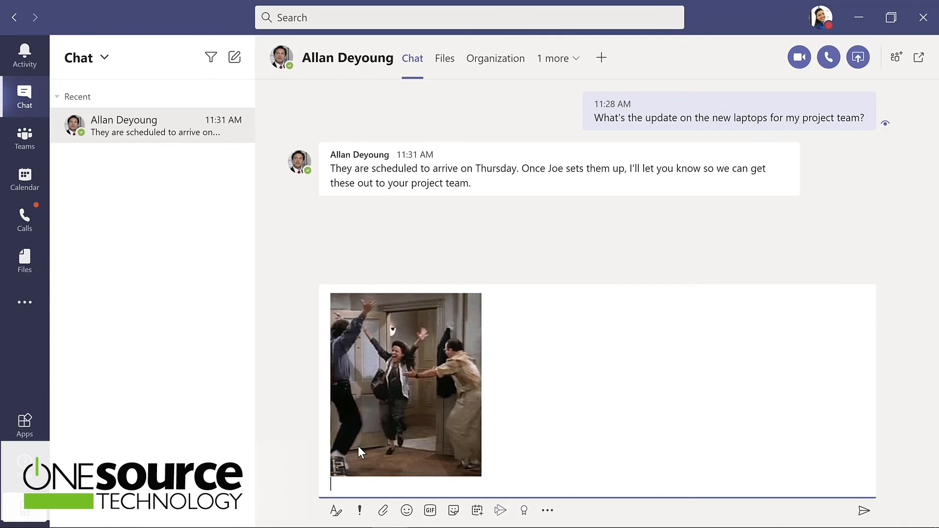
text(Thanks)
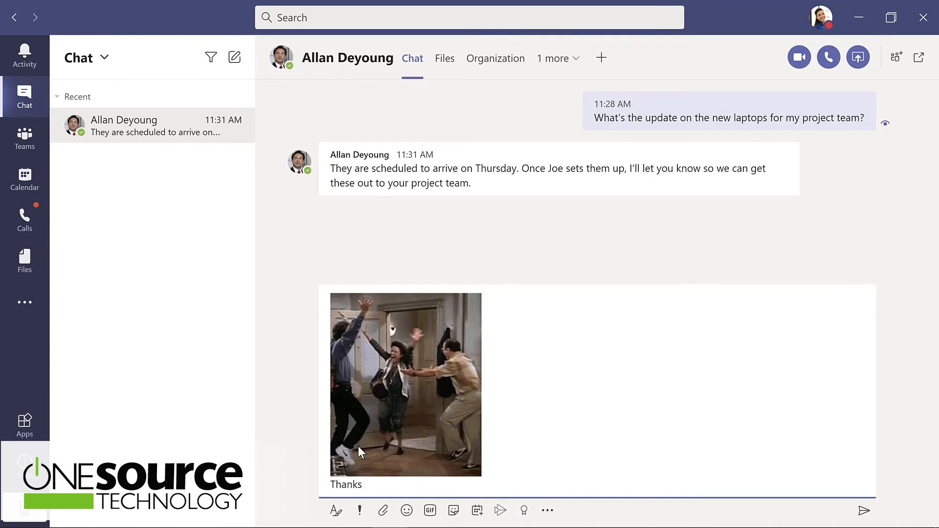
text( so muc)
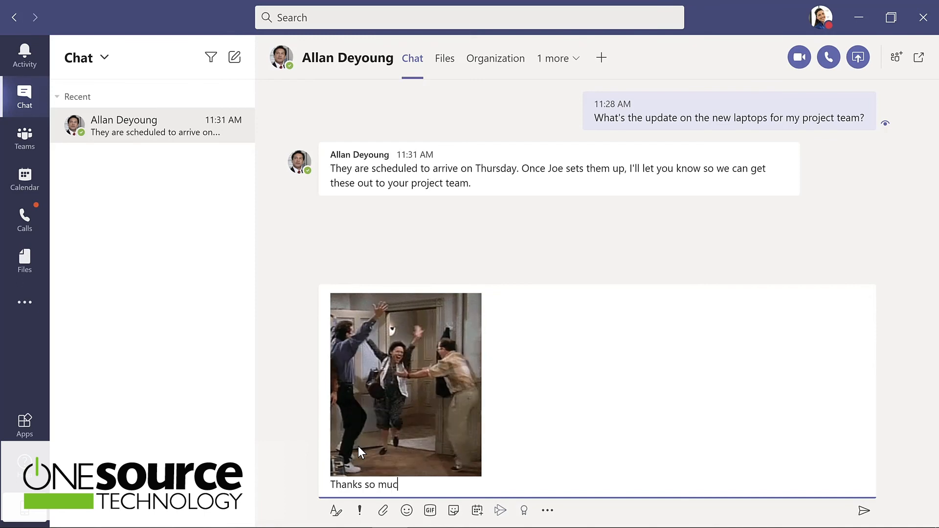
text(h!)
key(Return)
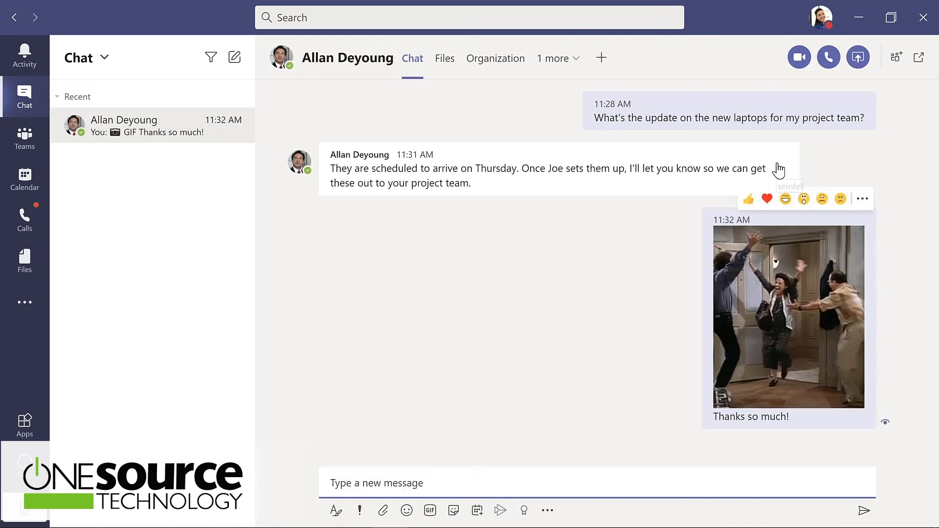
- React with a laugh to the IT Admin's message about the laptop delivery and pin the chat
mouse_move(768, 167)
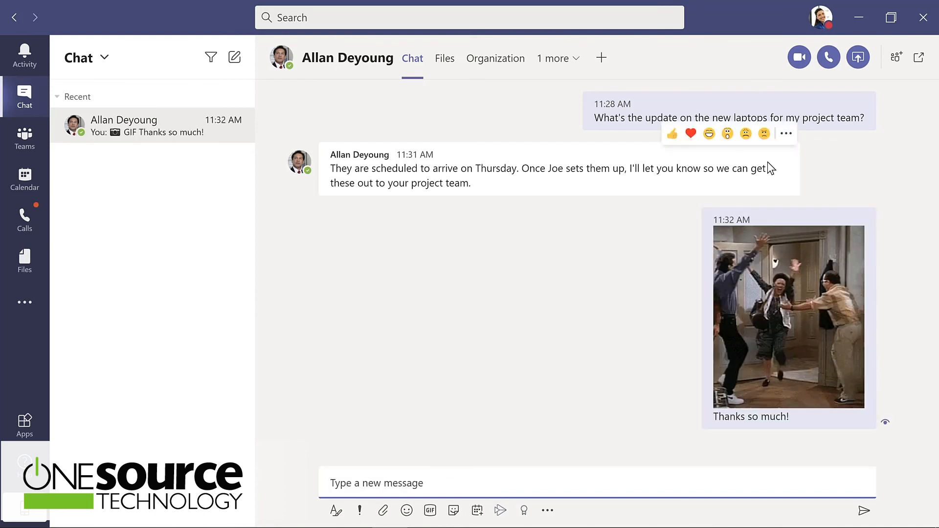
click(709, 136)
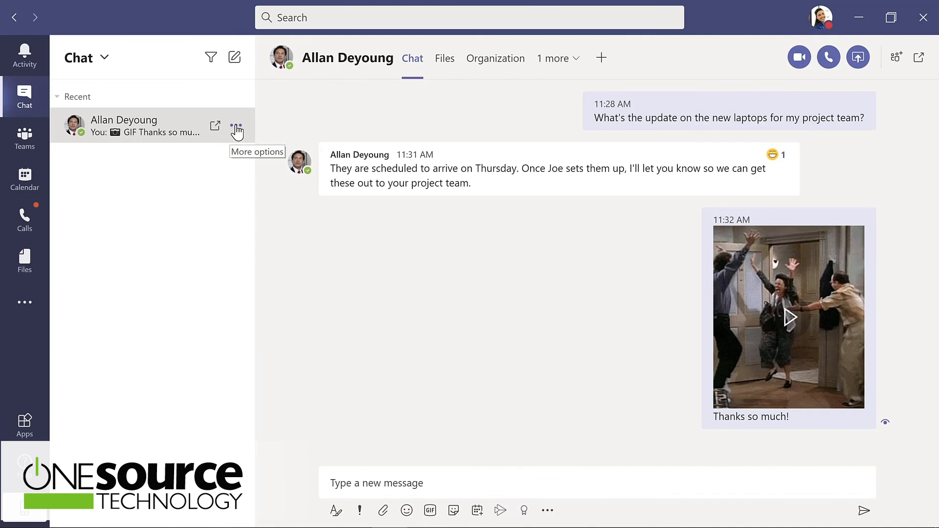
click(237, 128)
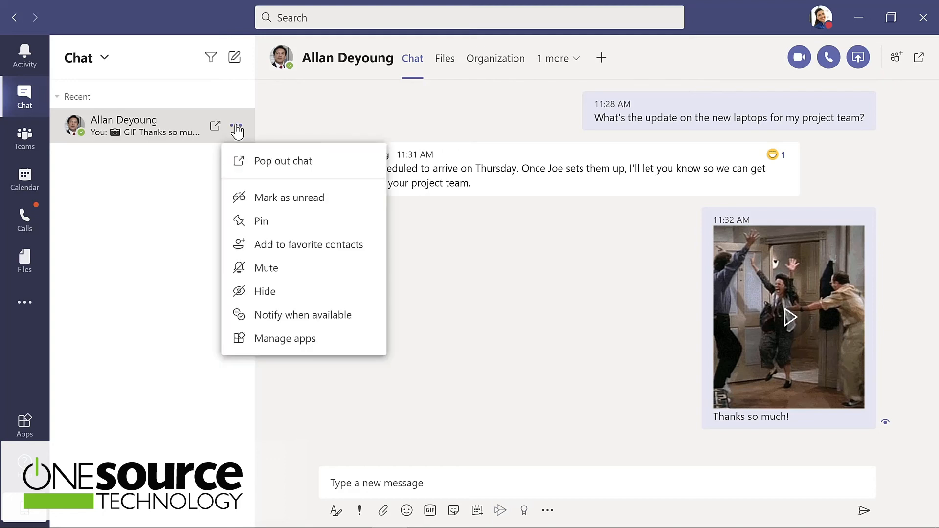
click(256, 225)
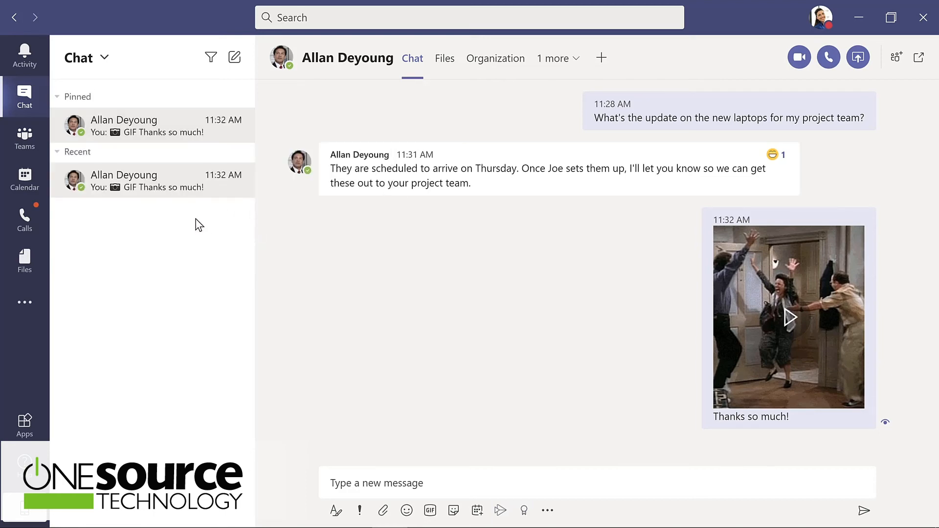
- Open the calendar, view it as a full week and return to the Work week view
click(26, 179)
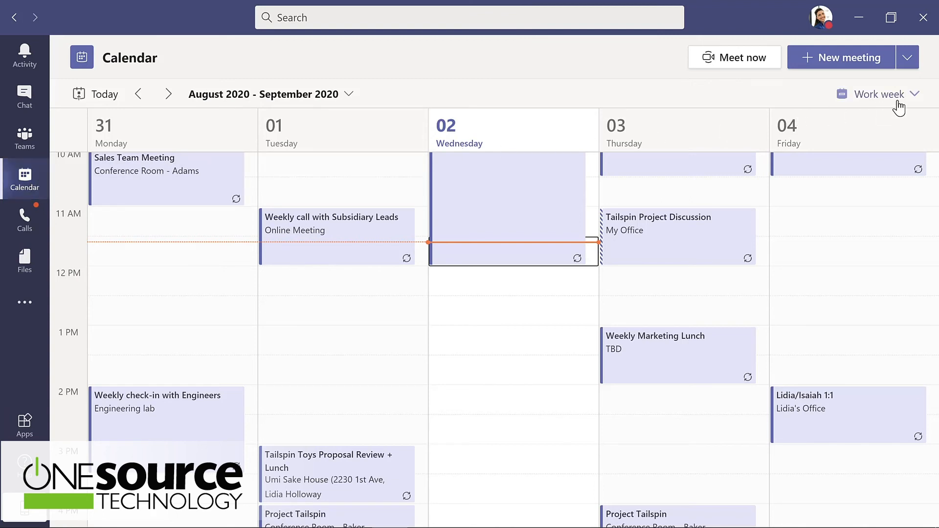
click(912, 98)
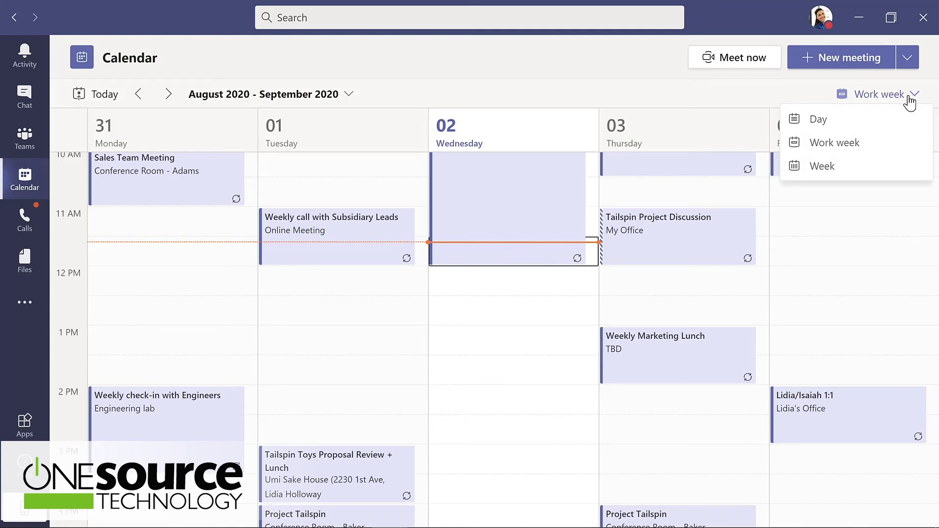
click(842, 167)
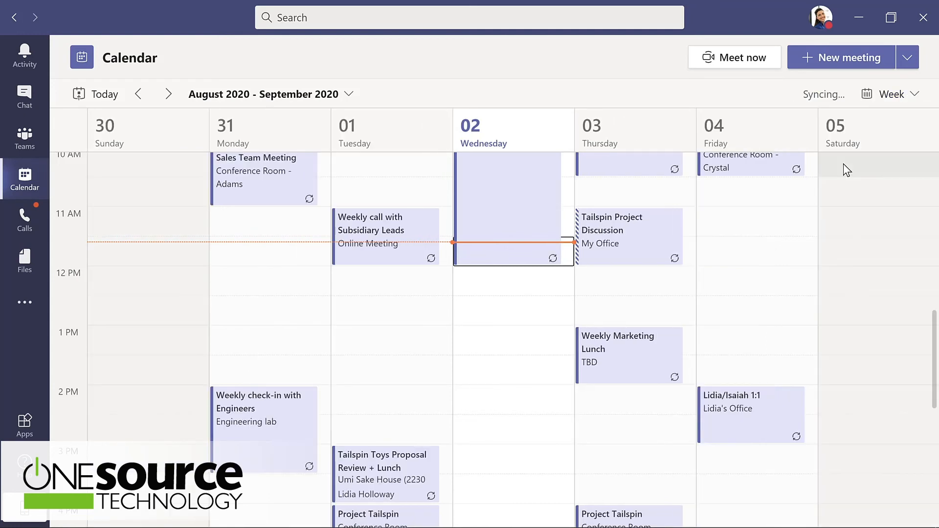
click(911, 96)
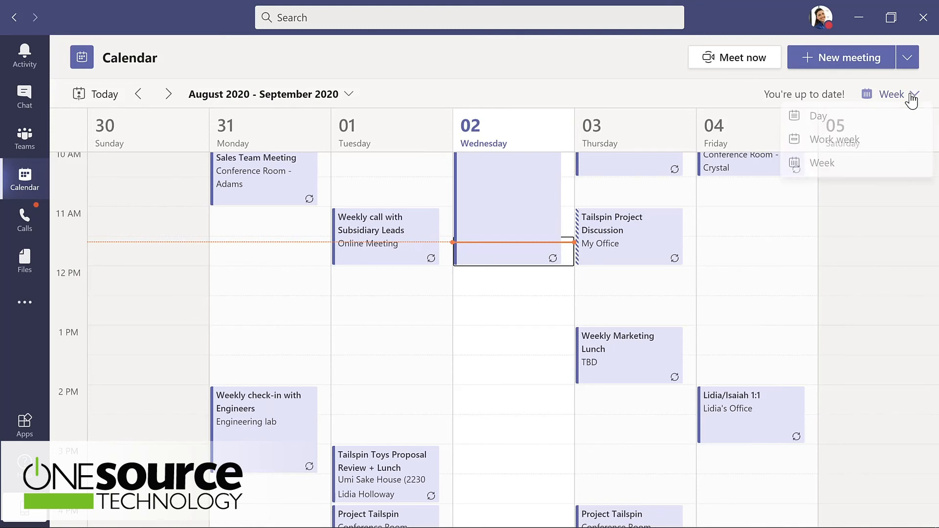
click(866, 143)
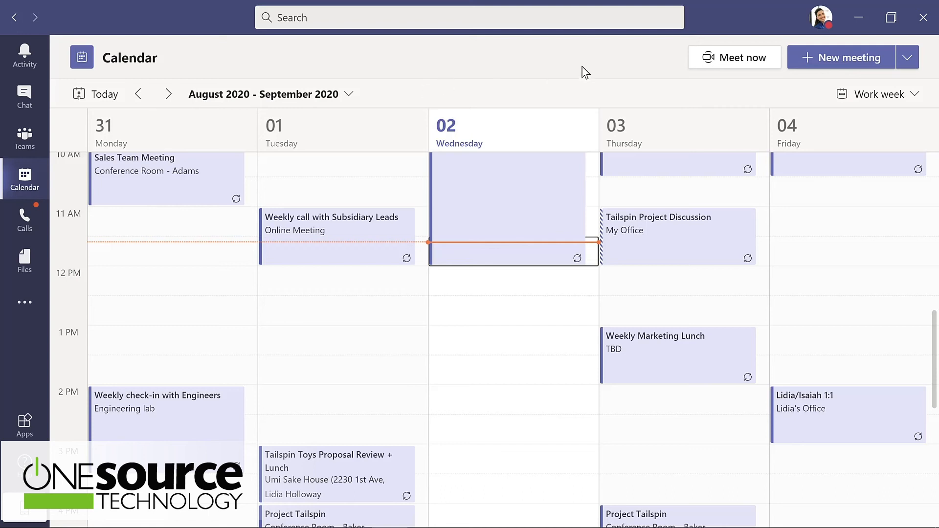
- Create a new meeting titled "Evergreen Design Meeting" and add the Planner and three other colleagues as required attendees
click(829, 56)
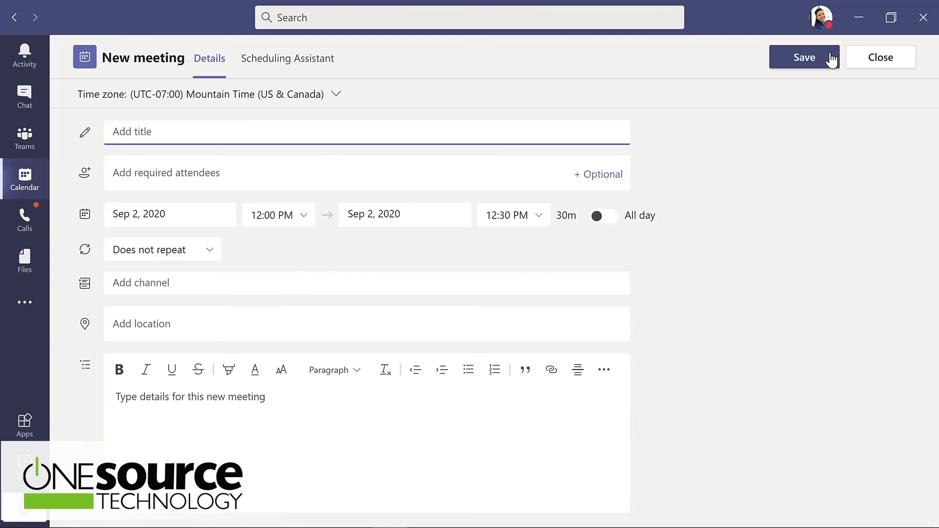
text(Evergreen Design Meeting)
click(231, 172)
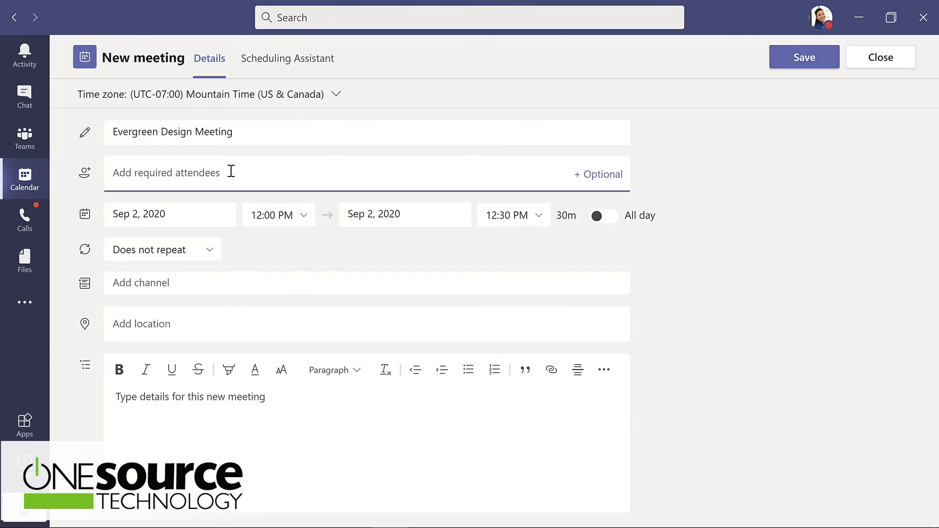
text(lynn)
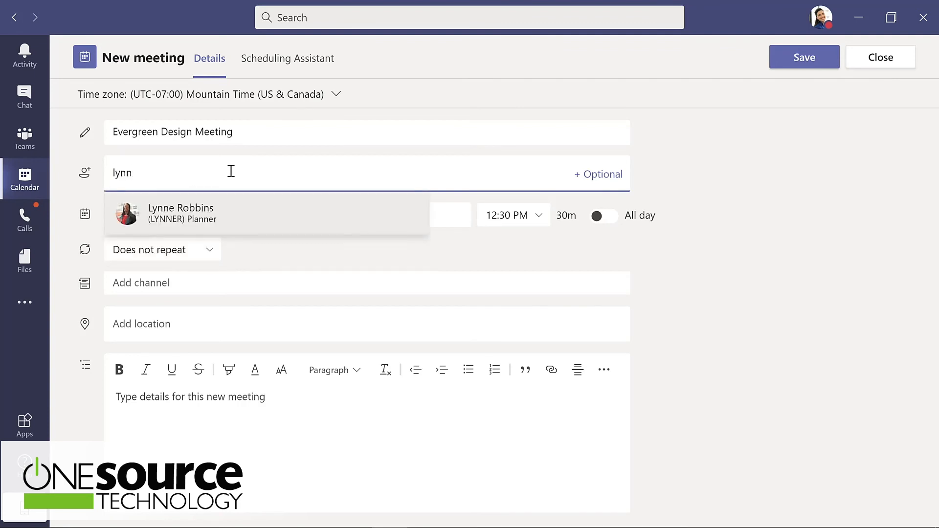
key(Return)
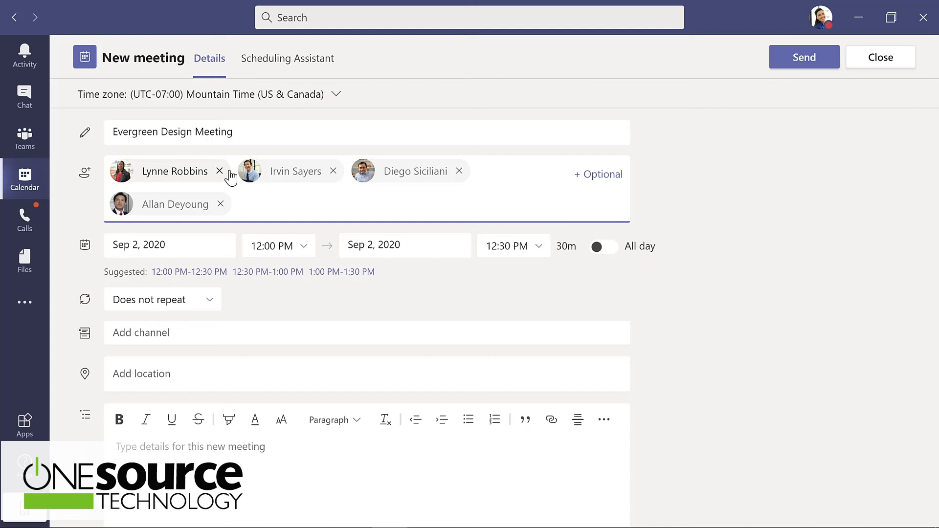
- Move the meeting to Sep 8, 2020 and extend it to 1:00 PM using the Scheduling Assistant
click(198, 241)
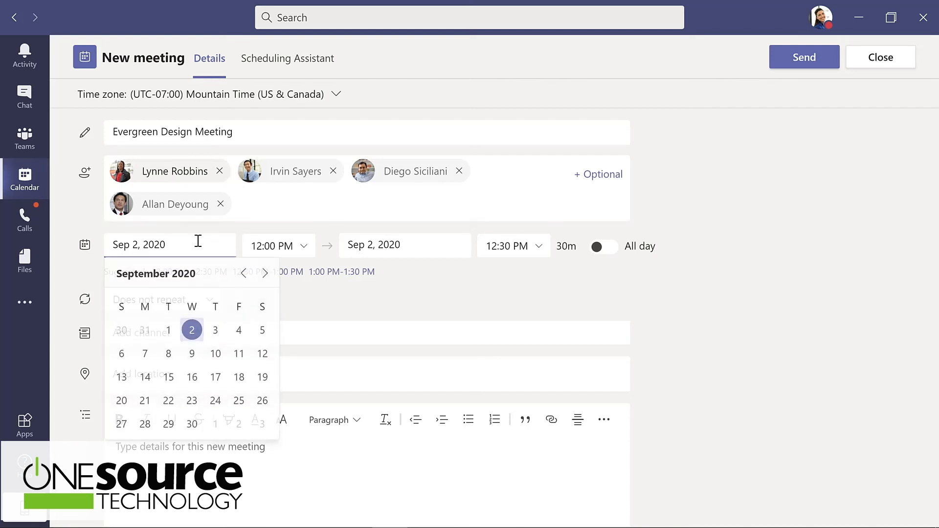
click(169, 354)
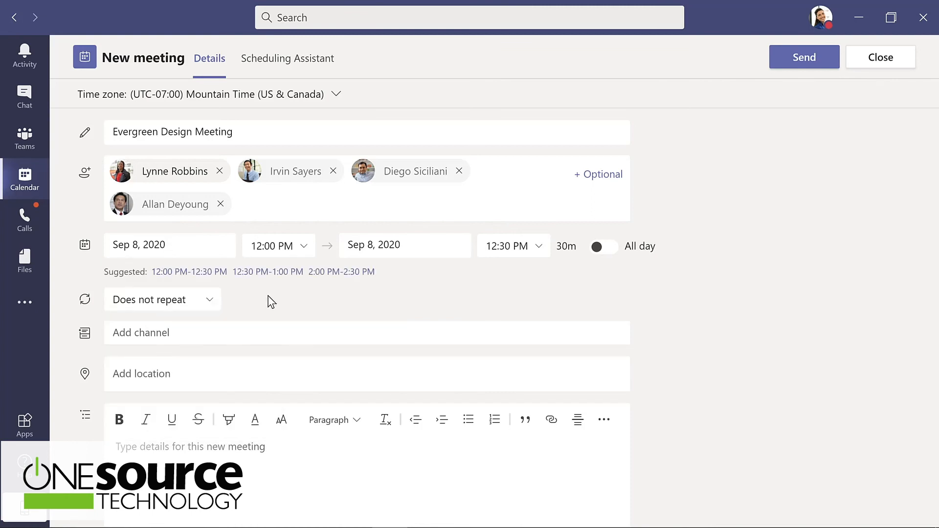
click(276, 59)
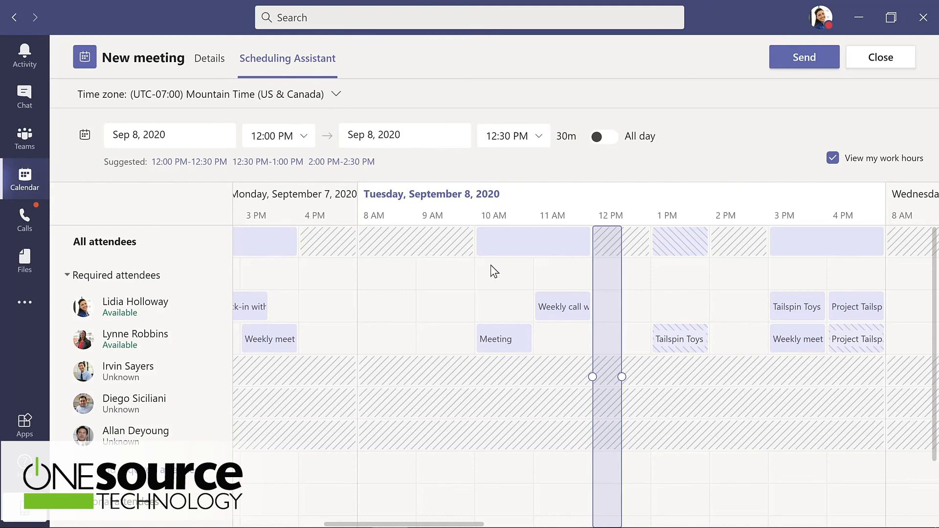
drag(621, 377, 654, 377)
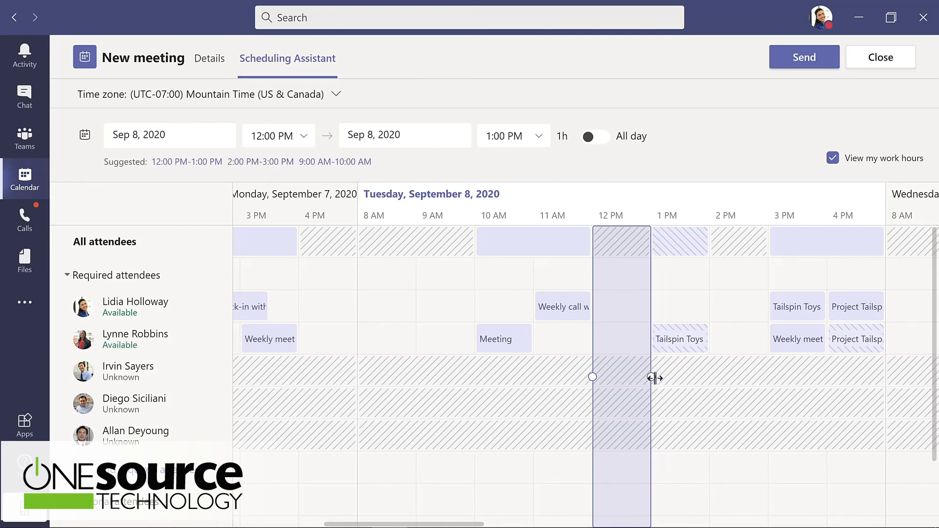
- Add the Design channel of Evergreen Project Team to the meeting details
click(210, 60)
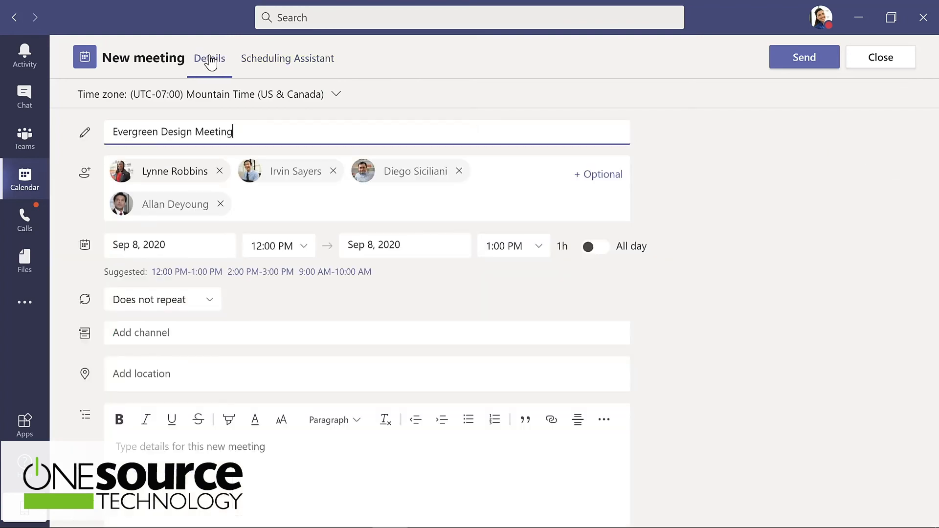
click(219, 334)
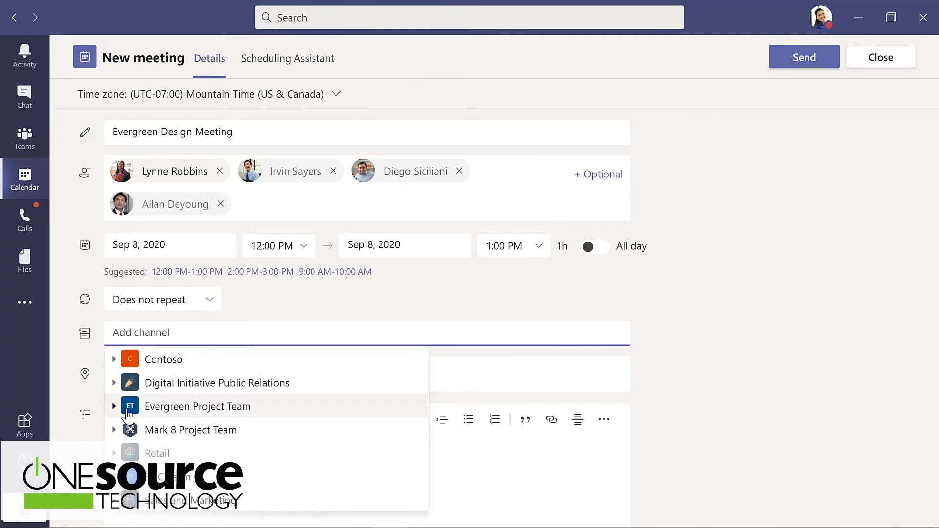
click(116, 410)
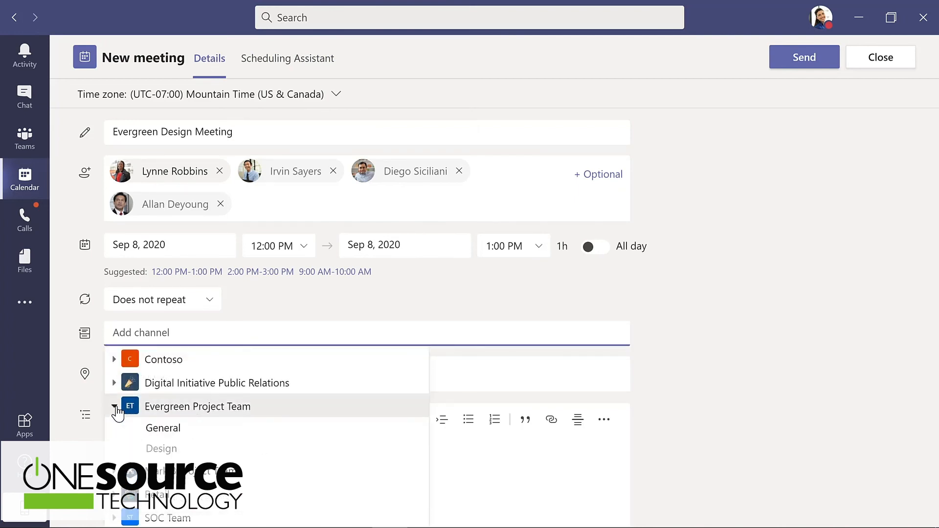
click(165, 448)
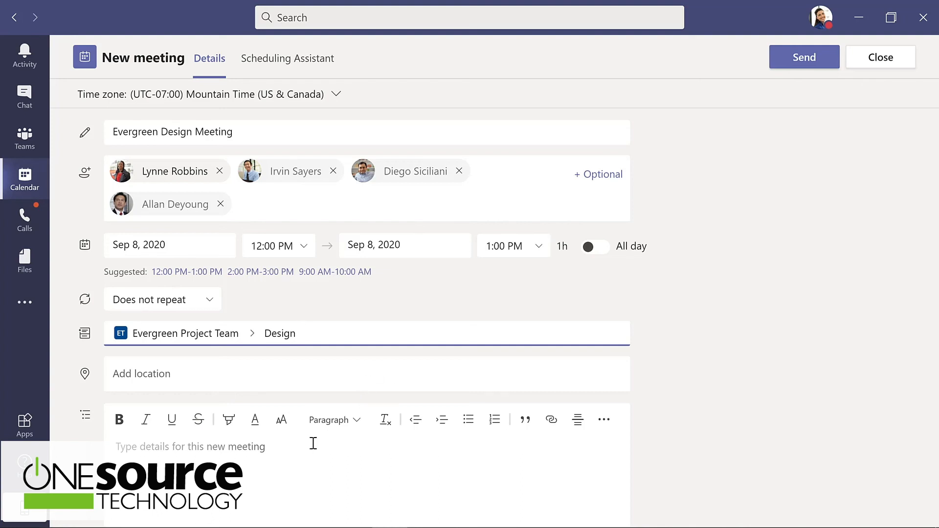
- Enter "Kickoff meeting for design team" as the meeting details and send the invitation
click(259, 447)
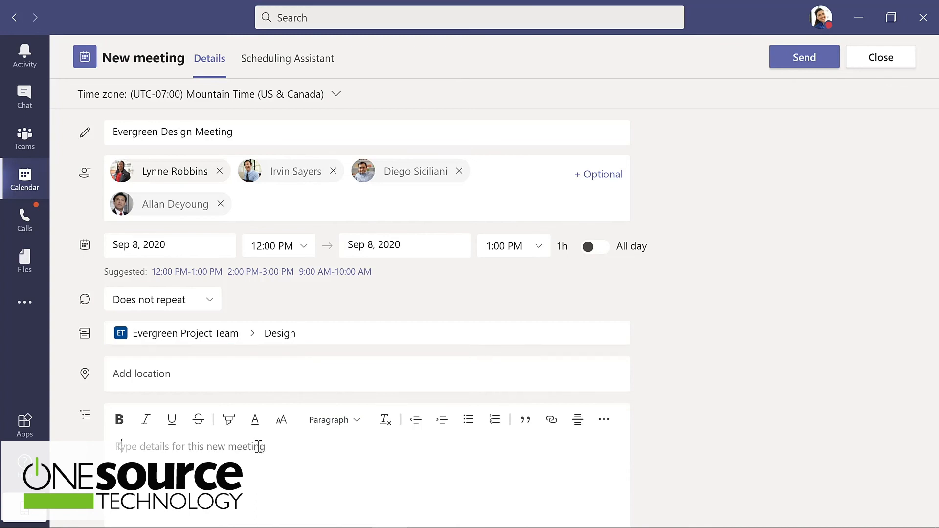
text(Kickoff meeting for design team)
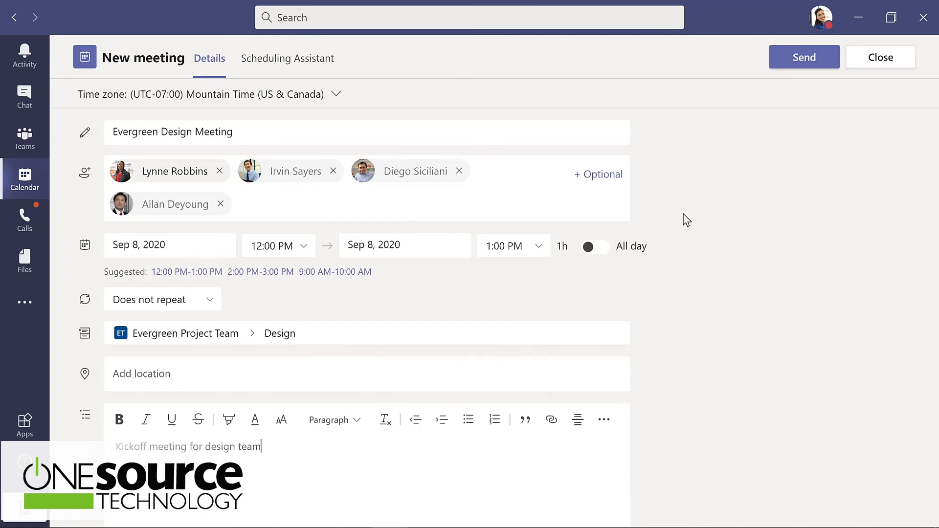
click(797, 65)
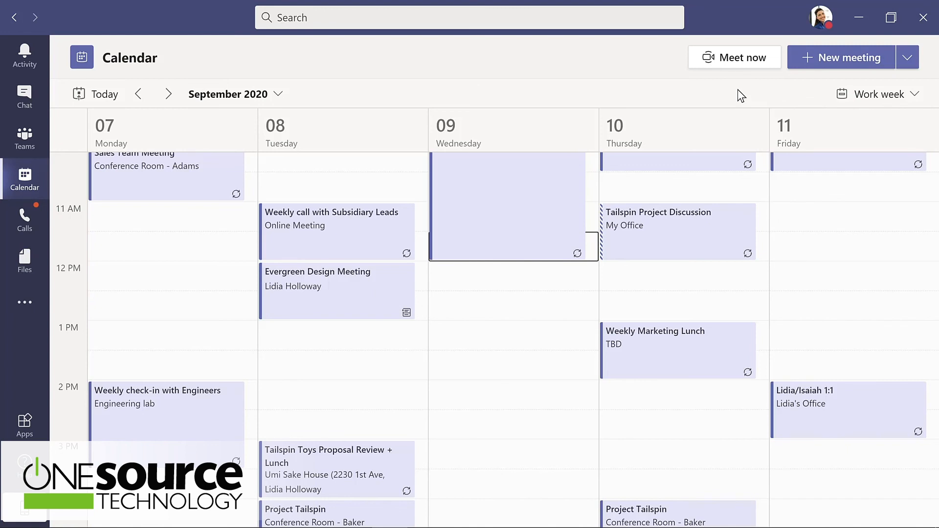
- Start an instant meeting titled "Updates to planning document" in the Design channel of Mark 8 Project Team and open the meeting's additional options
click(27, 140)
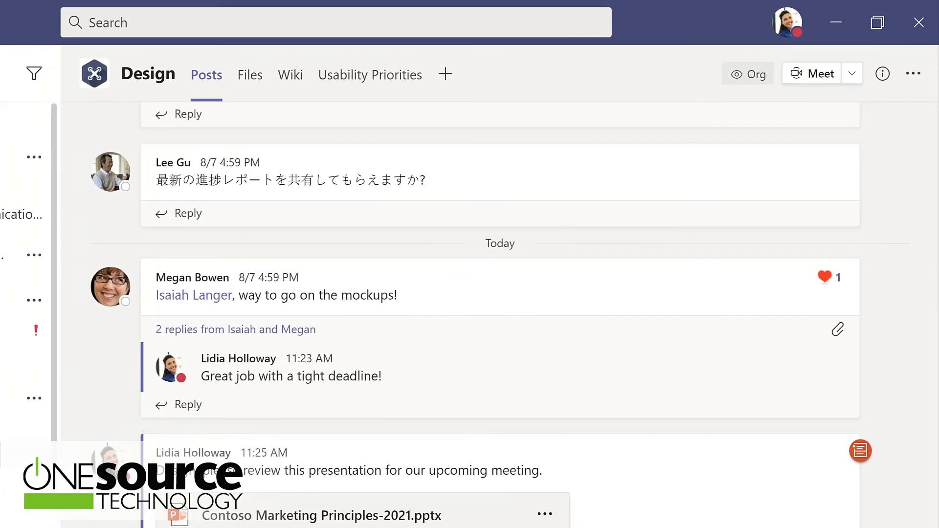
click(871, 58)
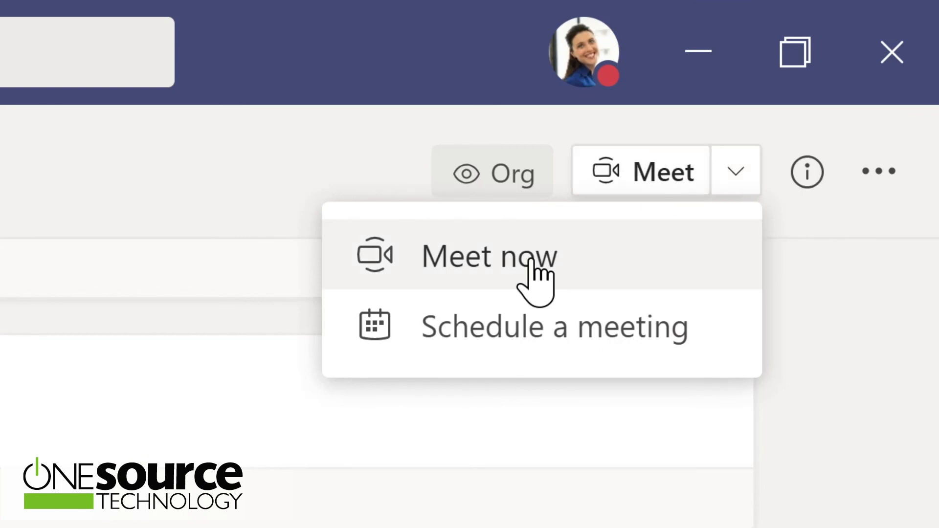
click(498, 259)
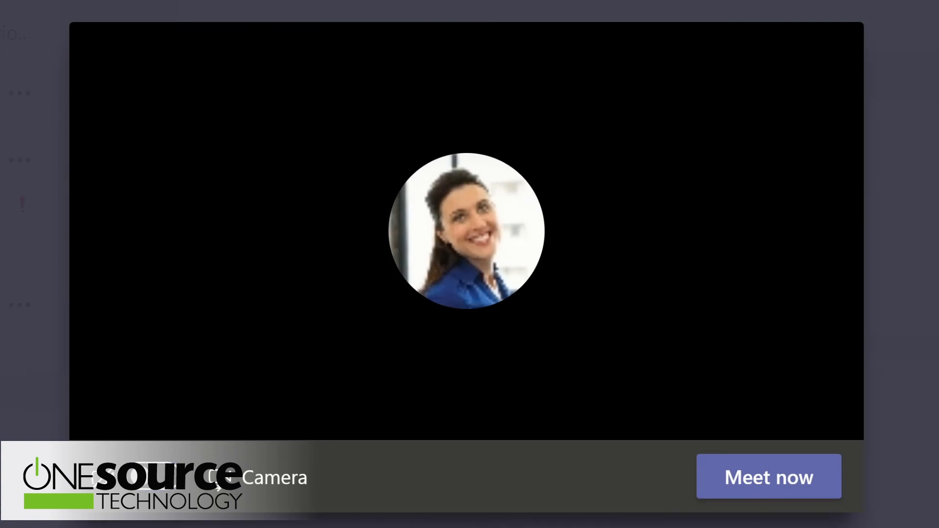
text(Updates)
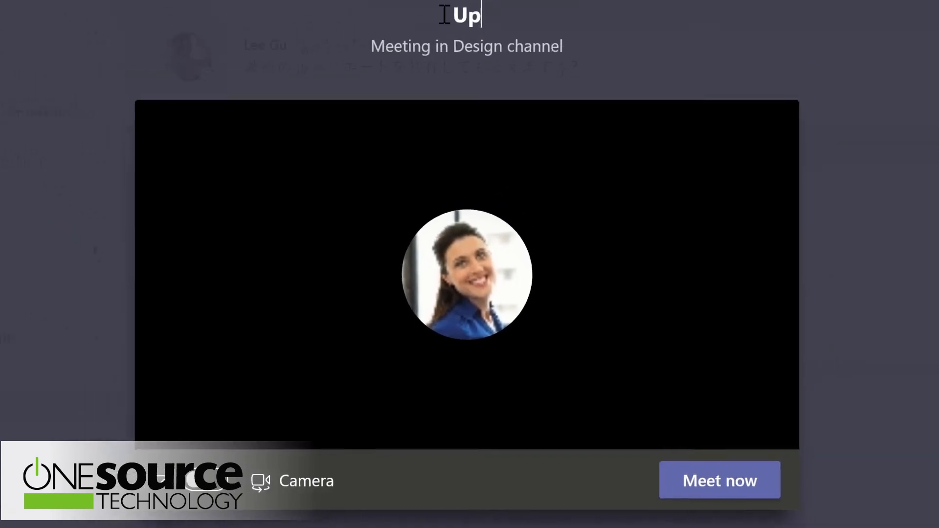
text( to planning document)
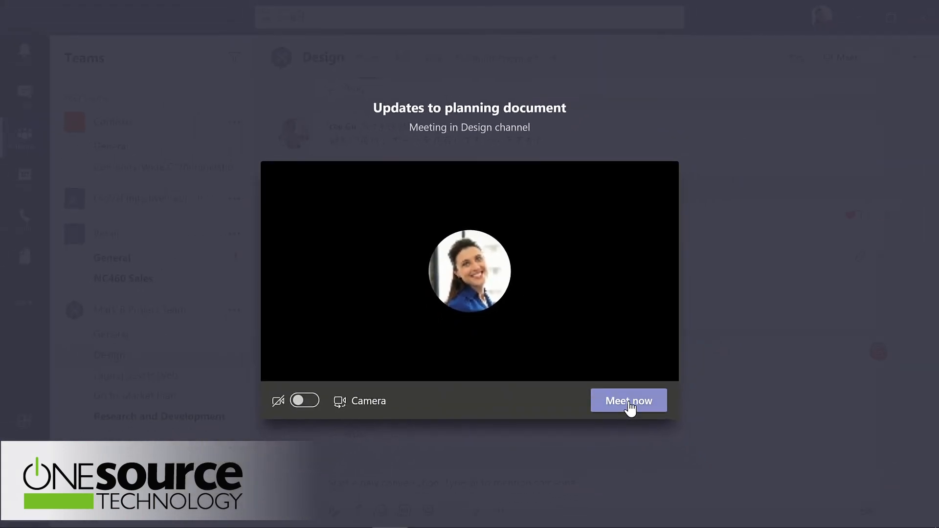
click(678, 457)
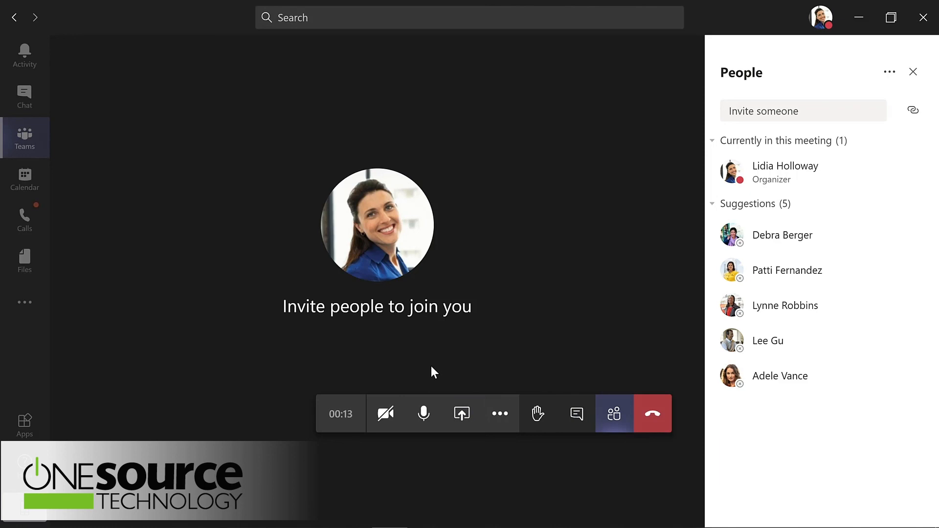
click(501, 421)
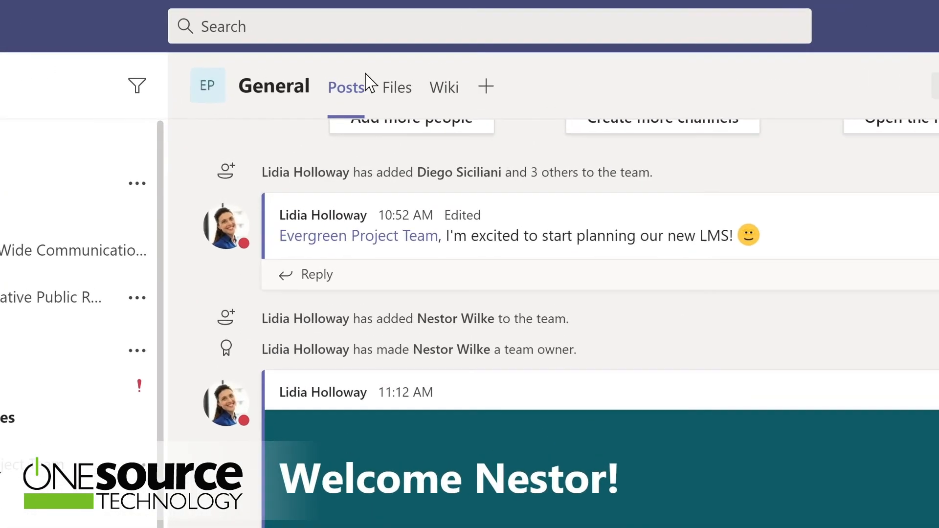
- Search for "marketing" and open the message about Contoso swag in the General channel of Sales and Marketing
click(343, 22)
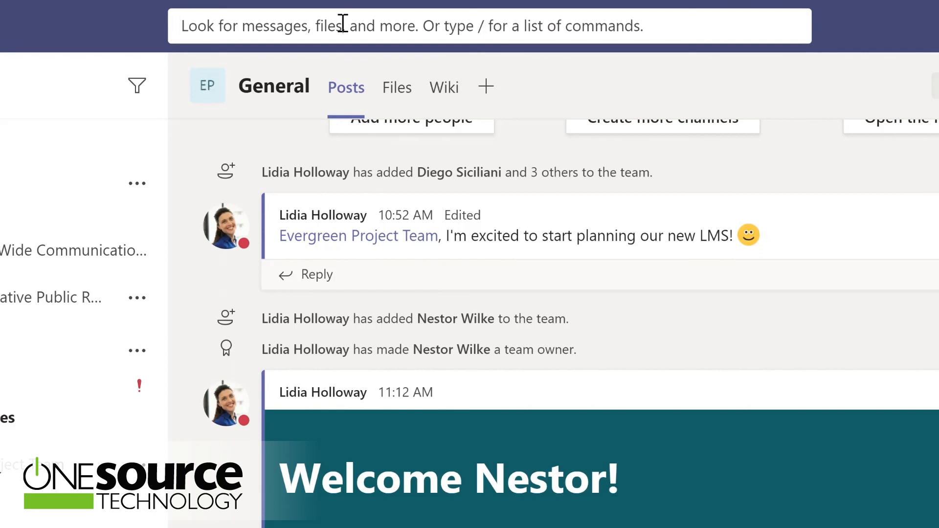
text(marketing)
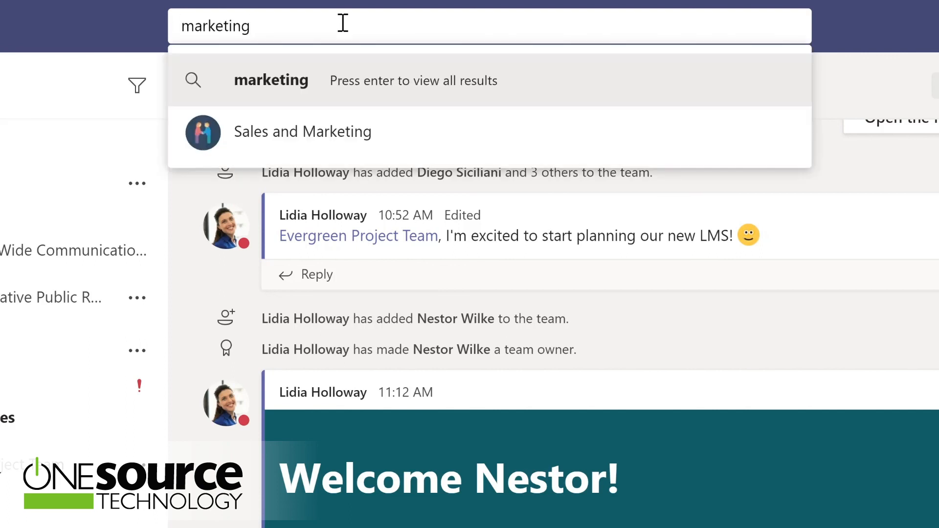
key(Return)
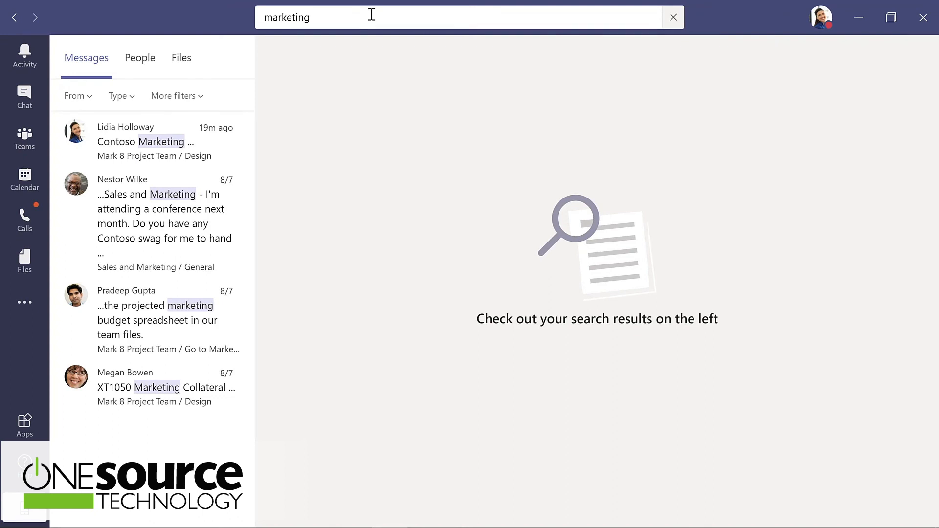
click(146, 214)
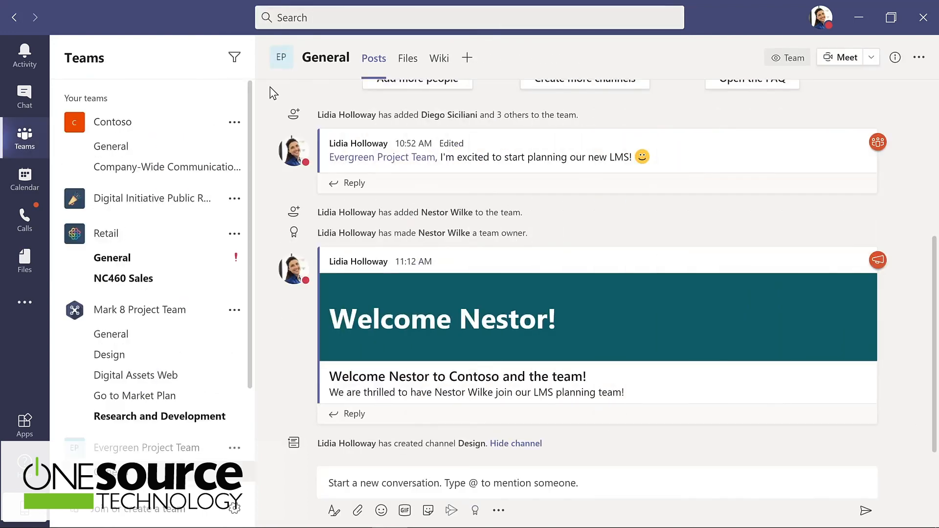
- Bring up the list of slash commands and run /keys to view the keyboard shortcuts
click(320, 17)
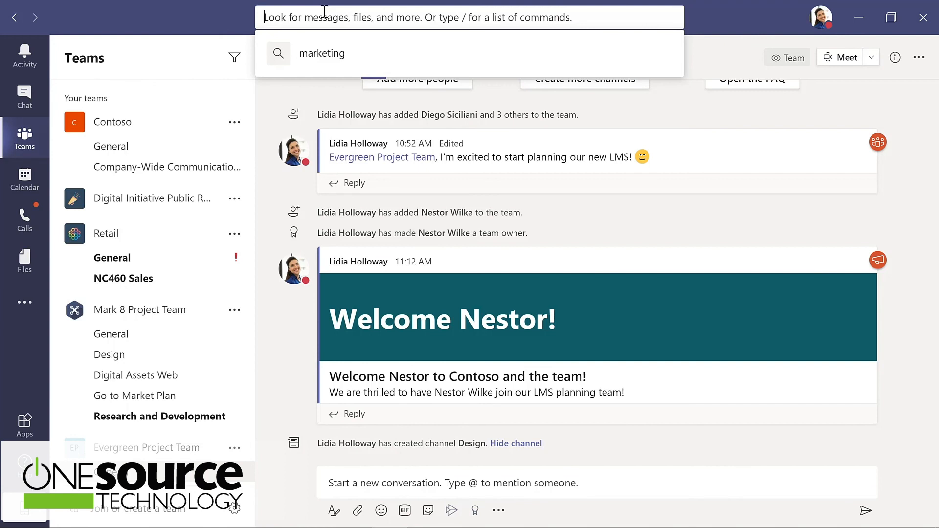
text(/)
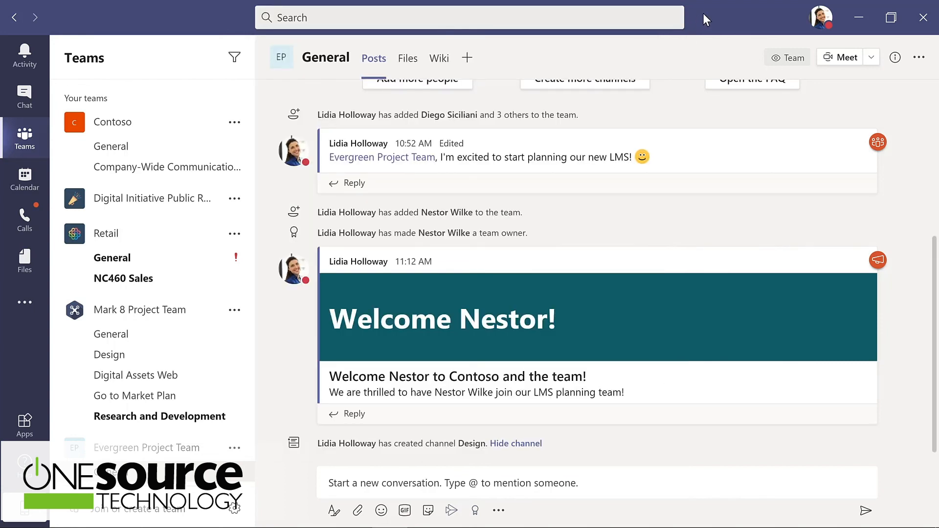
key(ctrl+slash)
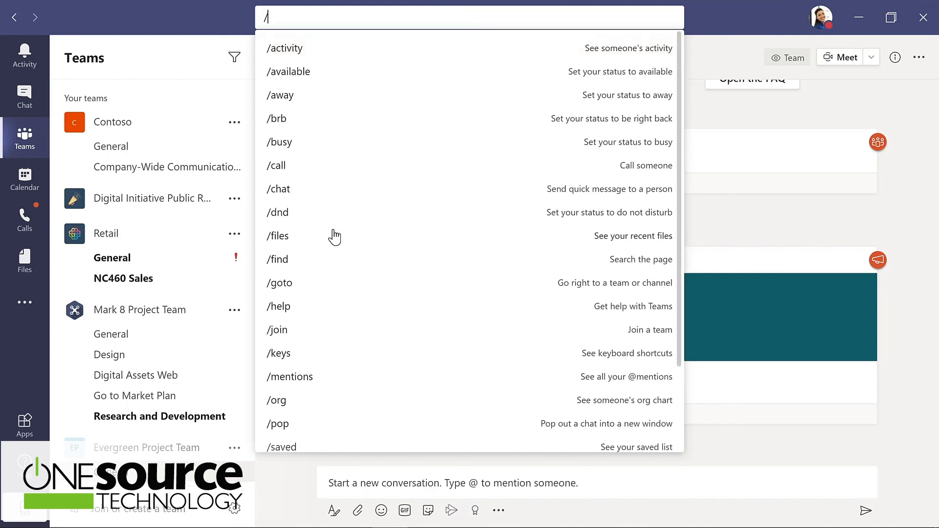
click(289, 355)
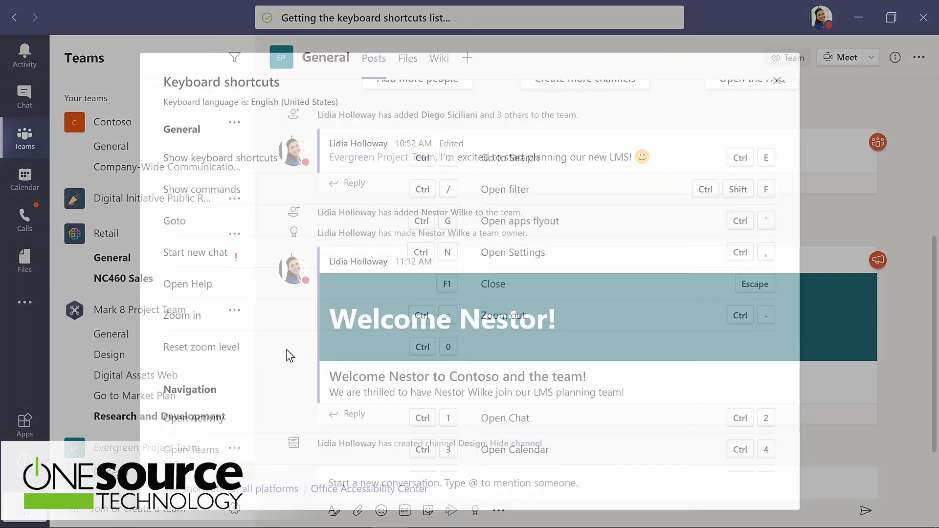